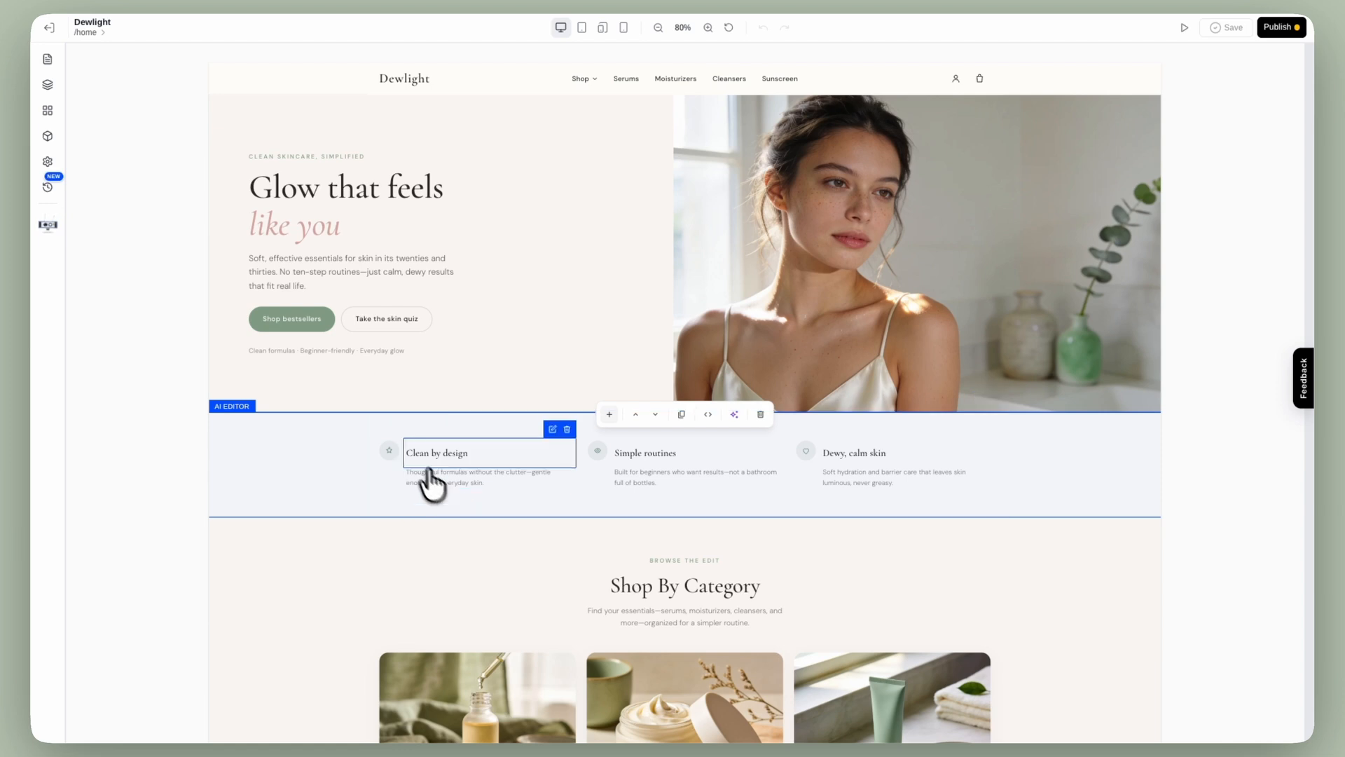
Step: Look through the Dewlight homepage from the hero and category sections down to the Best Sellers products
scroll(423, 410, "down", 1)
scroll(408, 399, "down", 5)
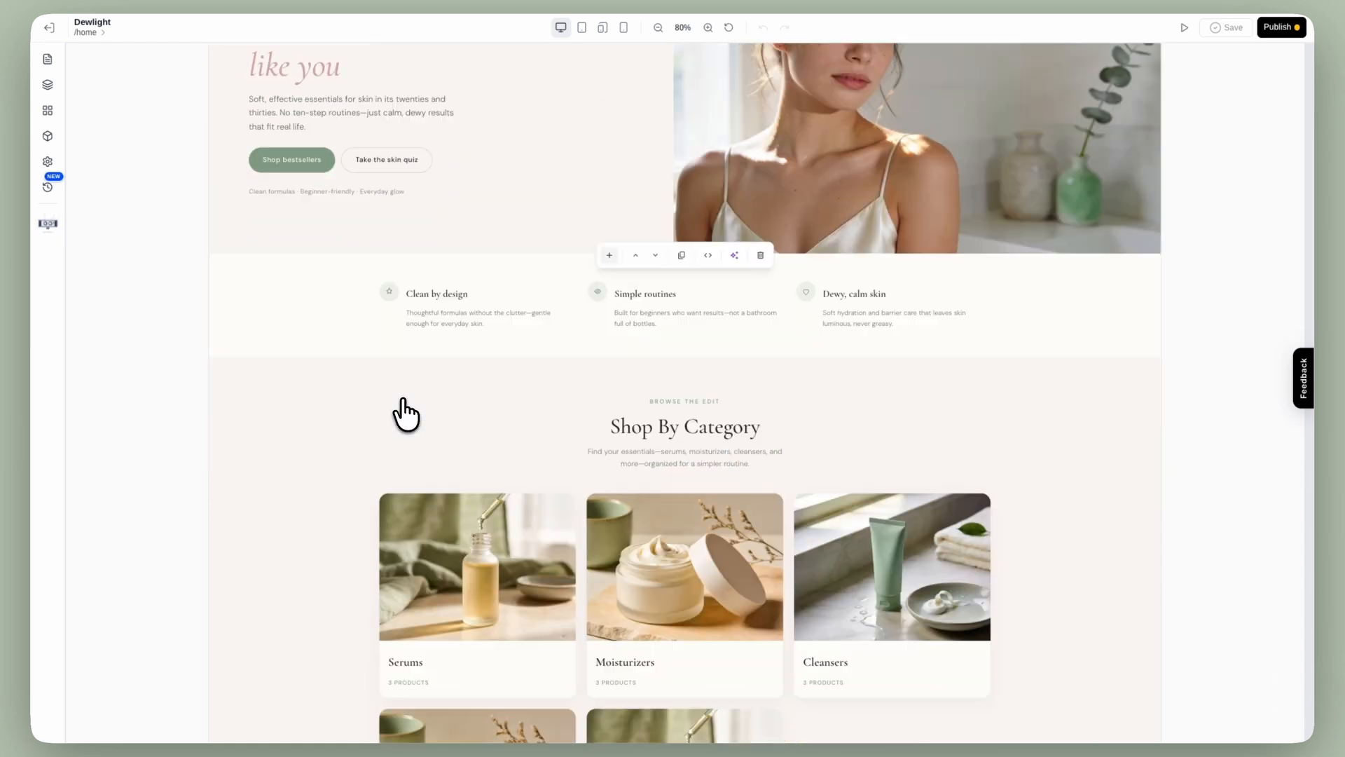
scroll(400, 419, "down", 7)
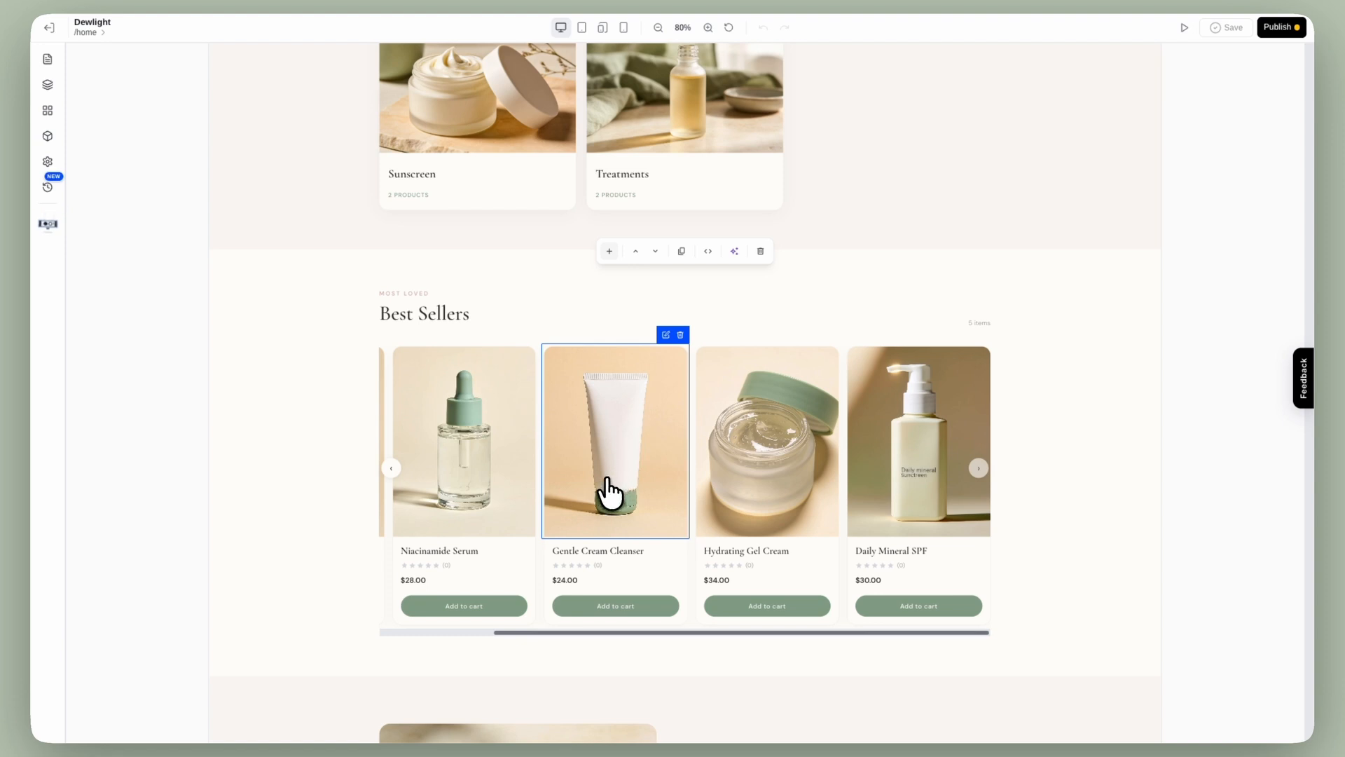
left_click(546, 506)
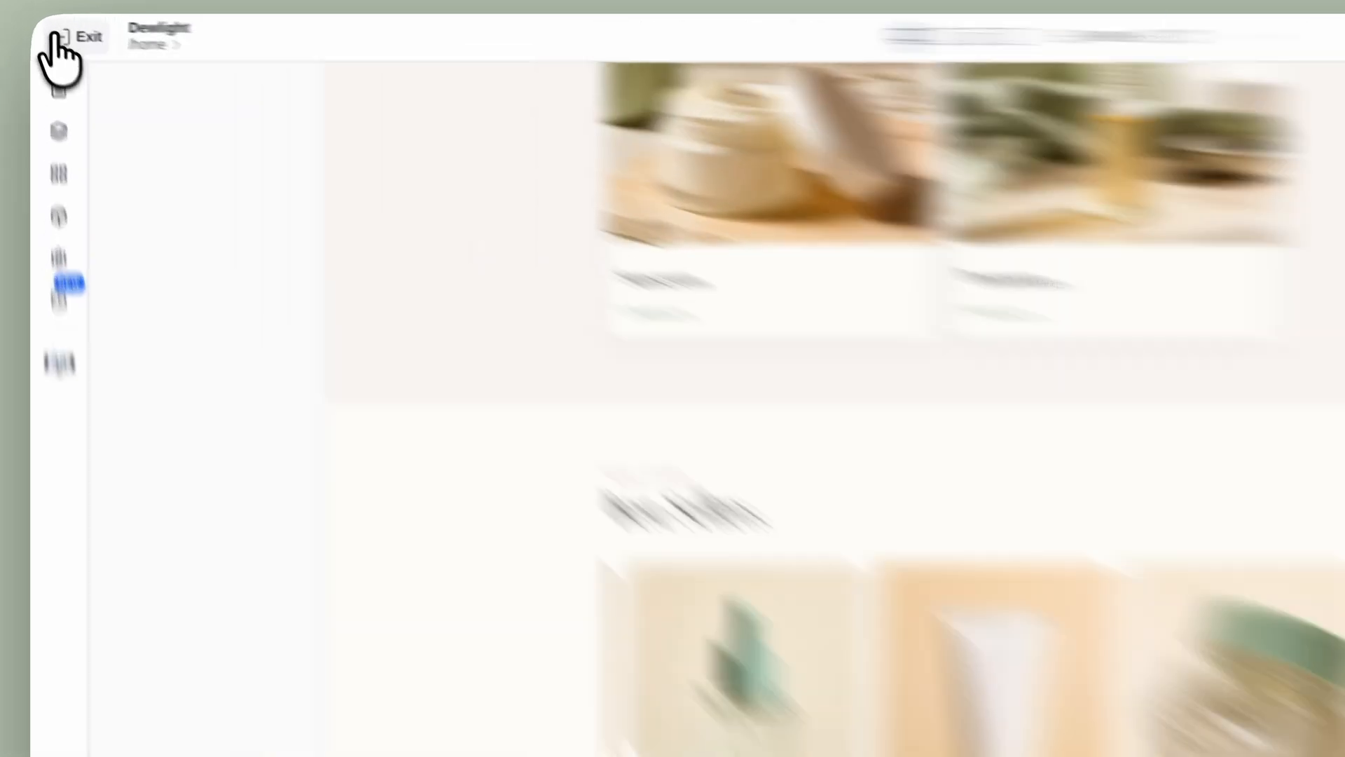
Step: Exit the site editor and open the Dewlight shop's dashboard
left_click(56, 36)
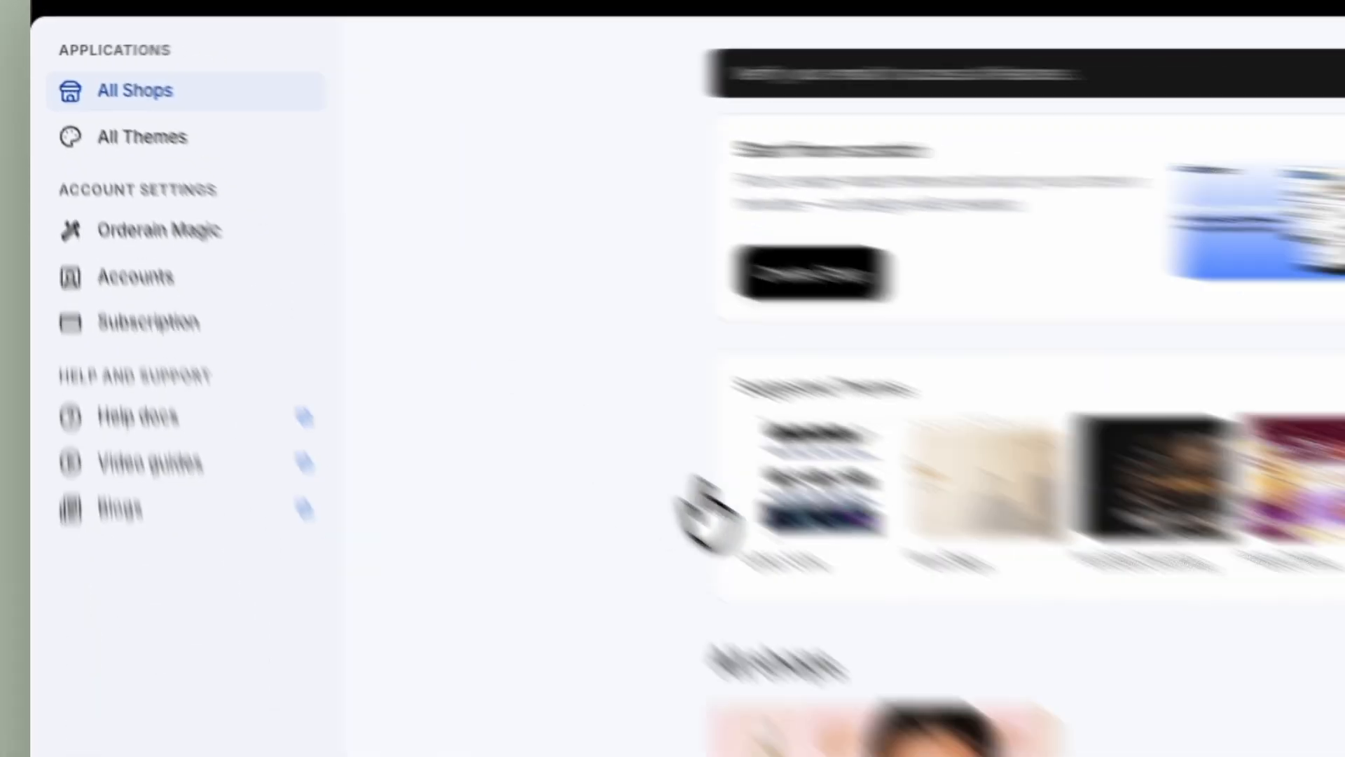
mouse_move(449, 442)
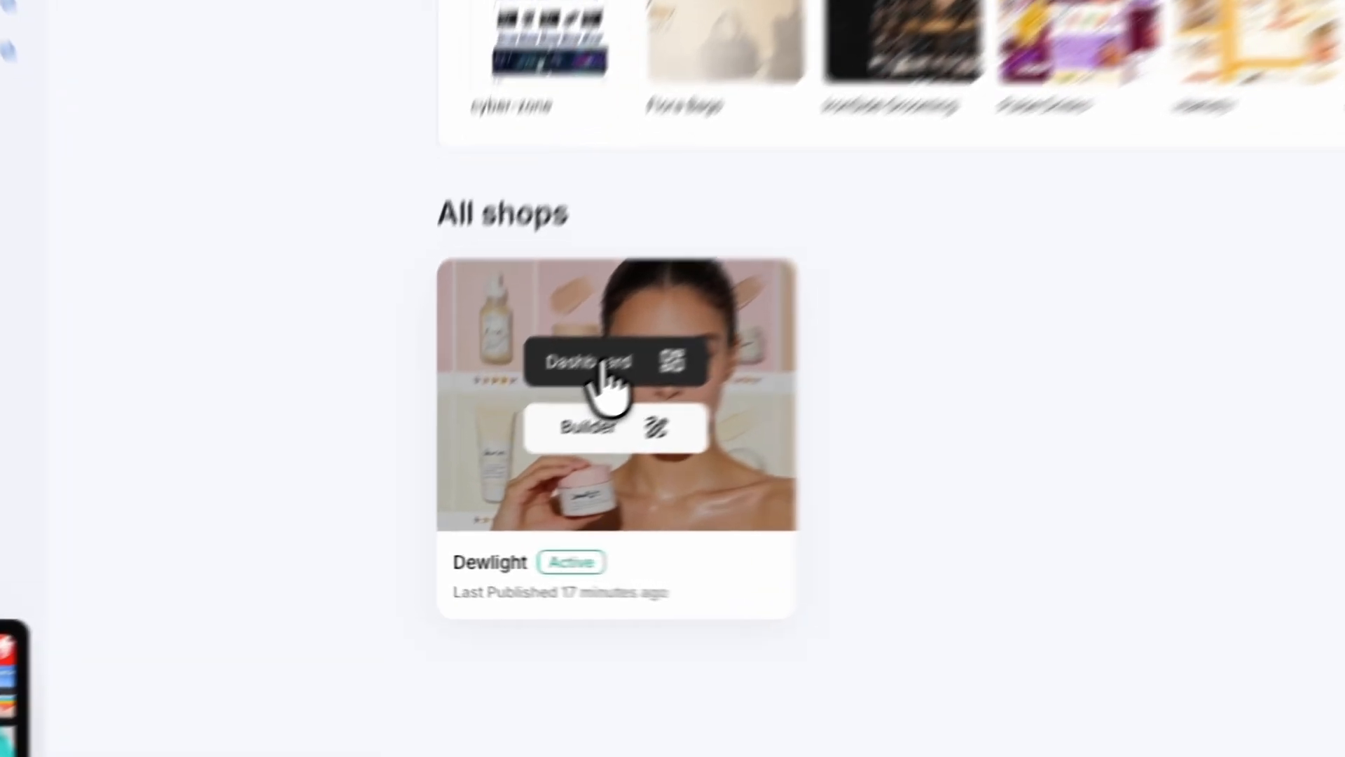
left_click(652, 329)
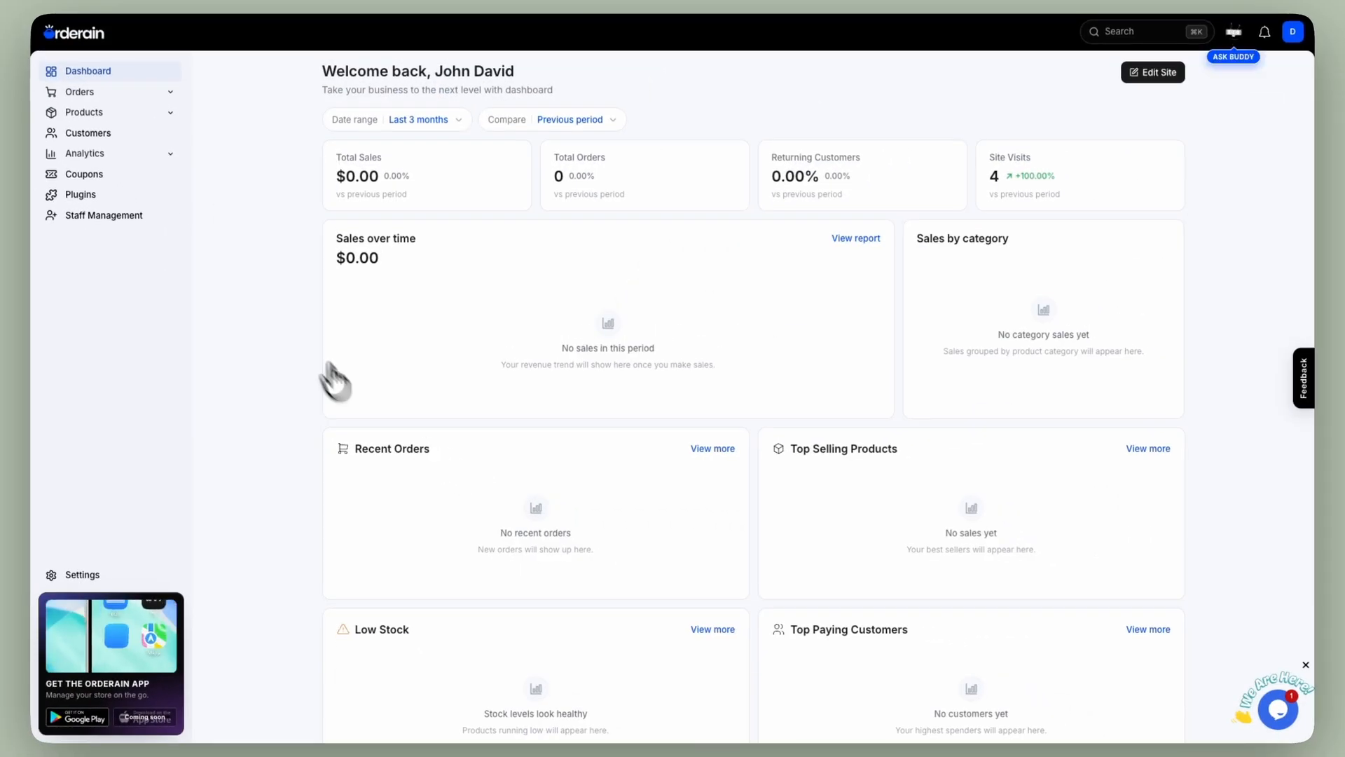
Step: Look over the orders and products entries, the customers list, and the sales and traffic analytics
left_click(89, 92)
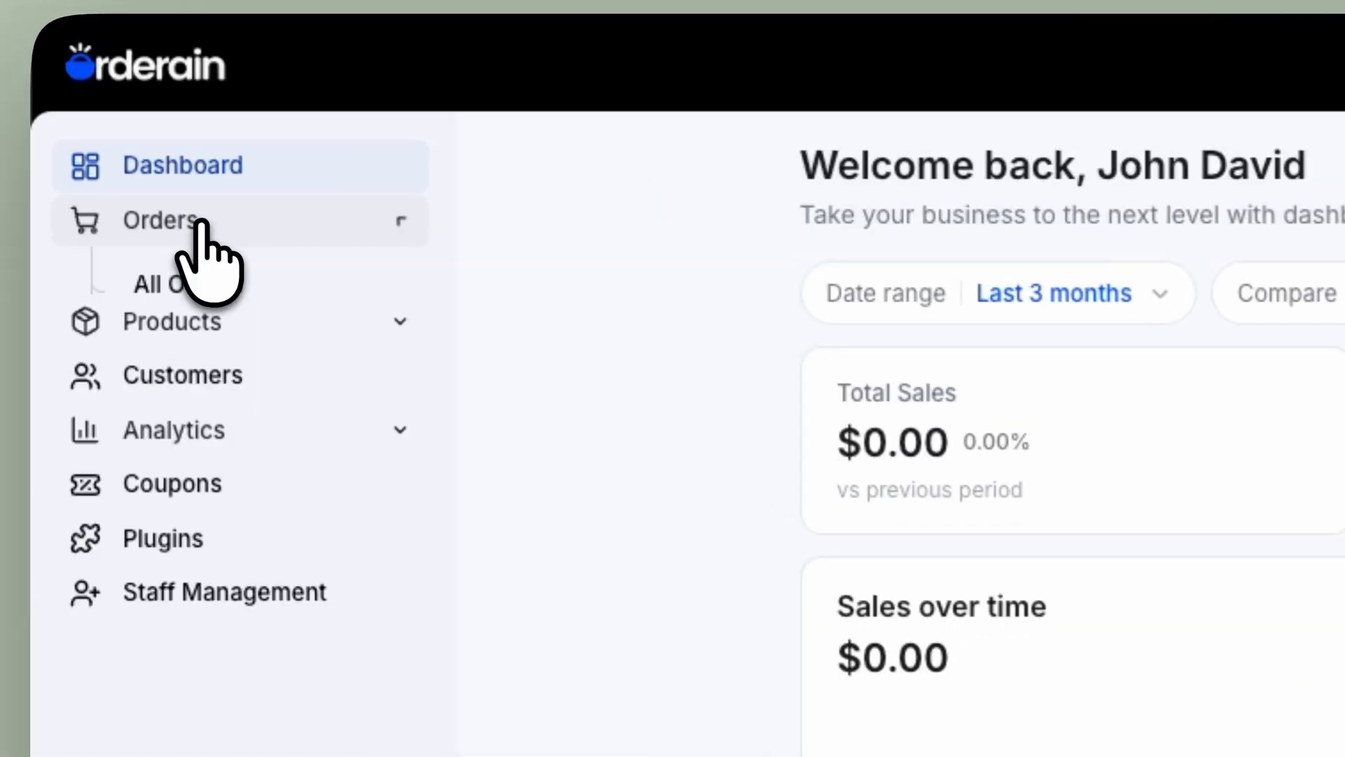
left_click(91, 167)
left_click(87, 263)
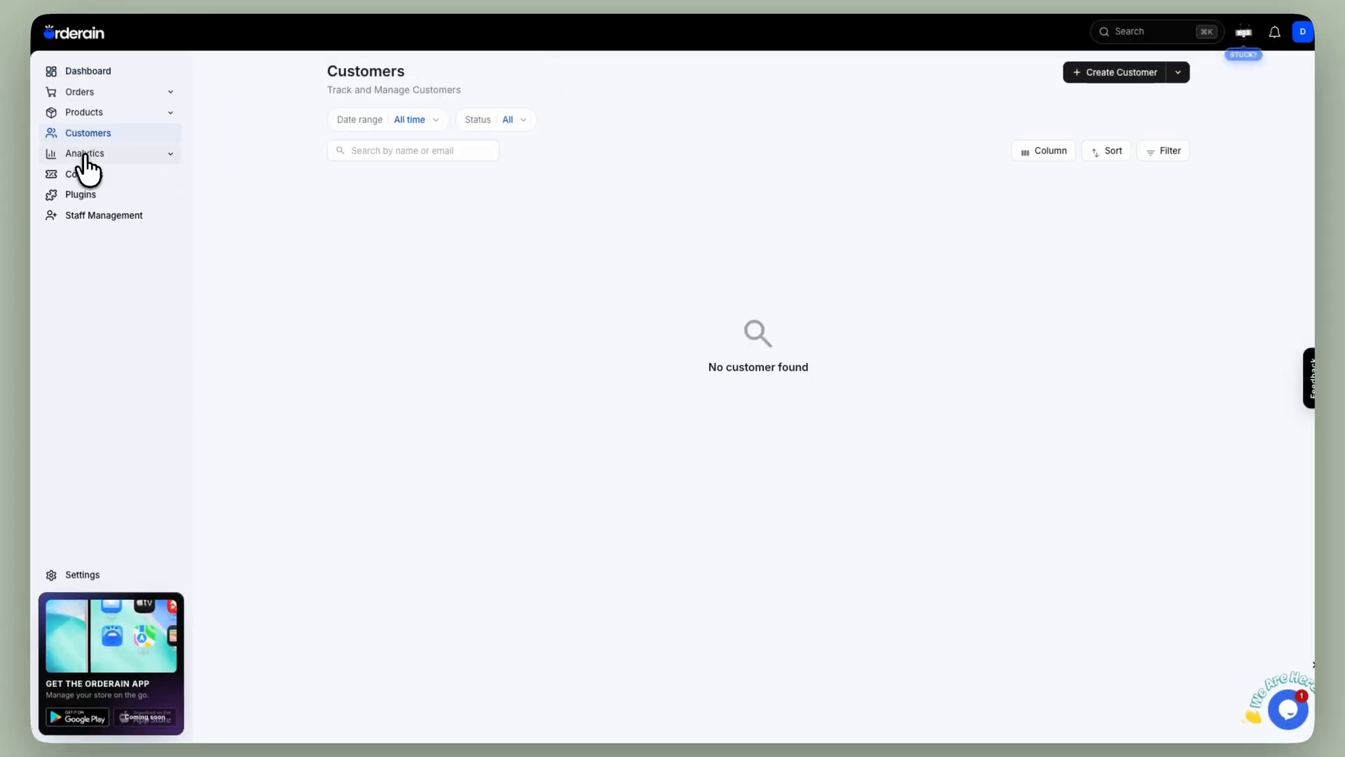
left_click(86, 154)
left_click(84, 177)
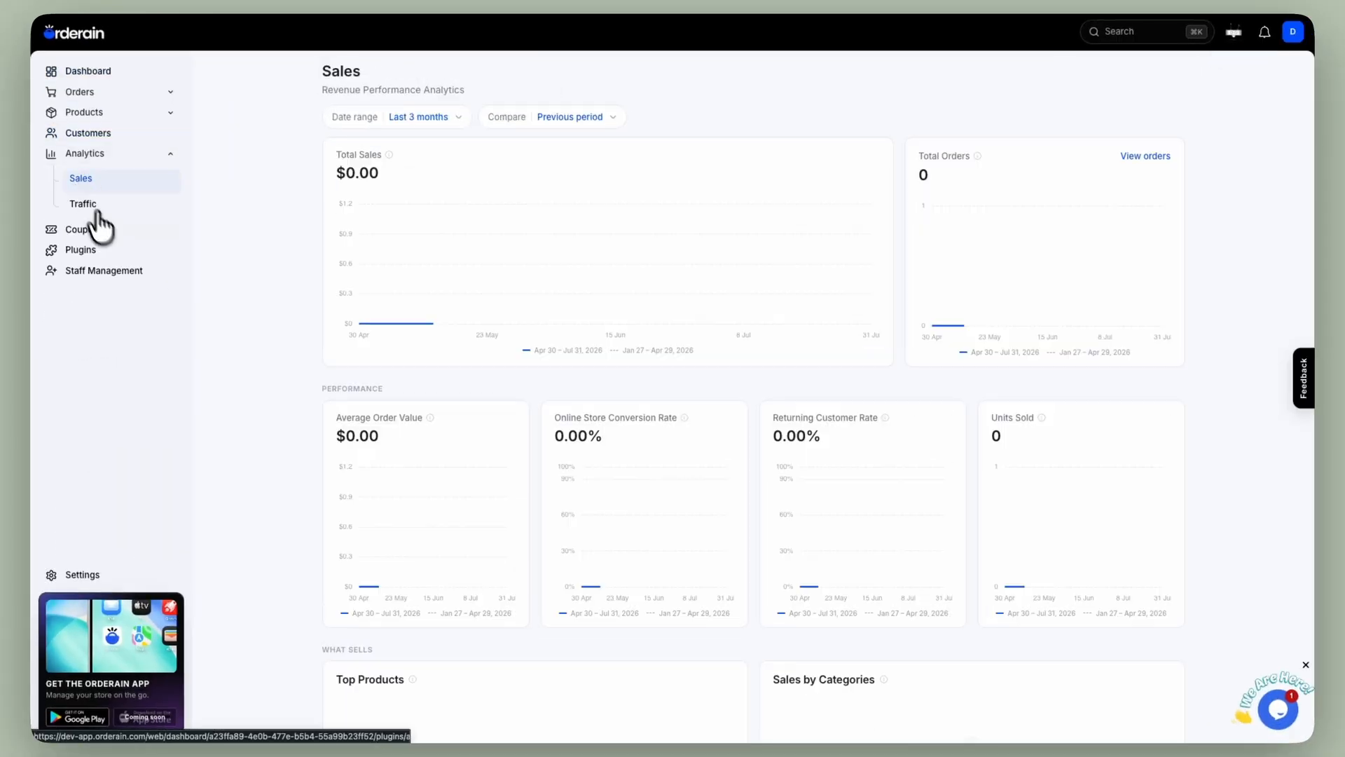
left_click(89, 204)
Step: Look at the coupons page and browse the list of all available plugins
left_click(83, 230)
left_click(81, 194)
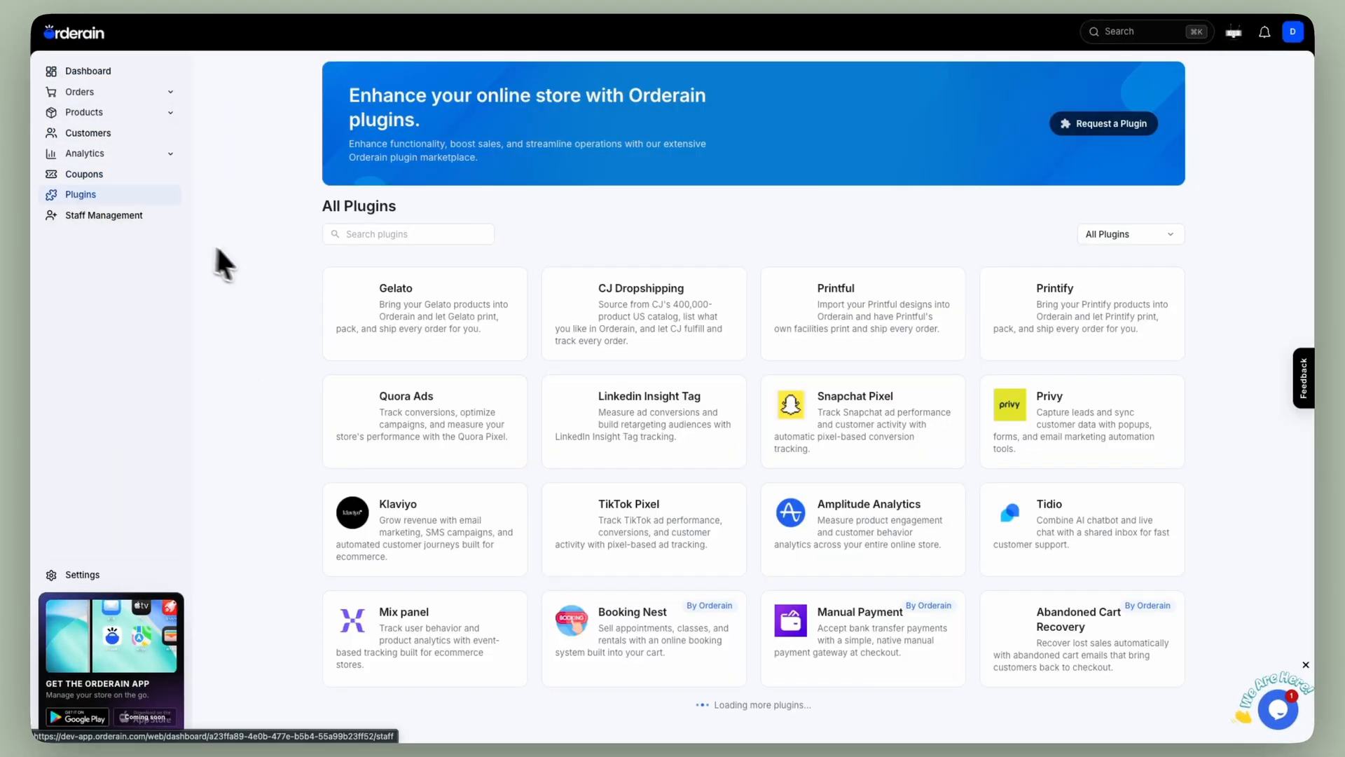
scroll(934, 489, "down", 9)
scroll(934, 490, "up", 9)
Step: Examine the shop's general, subscription and domain settings
left_click(82, 575)
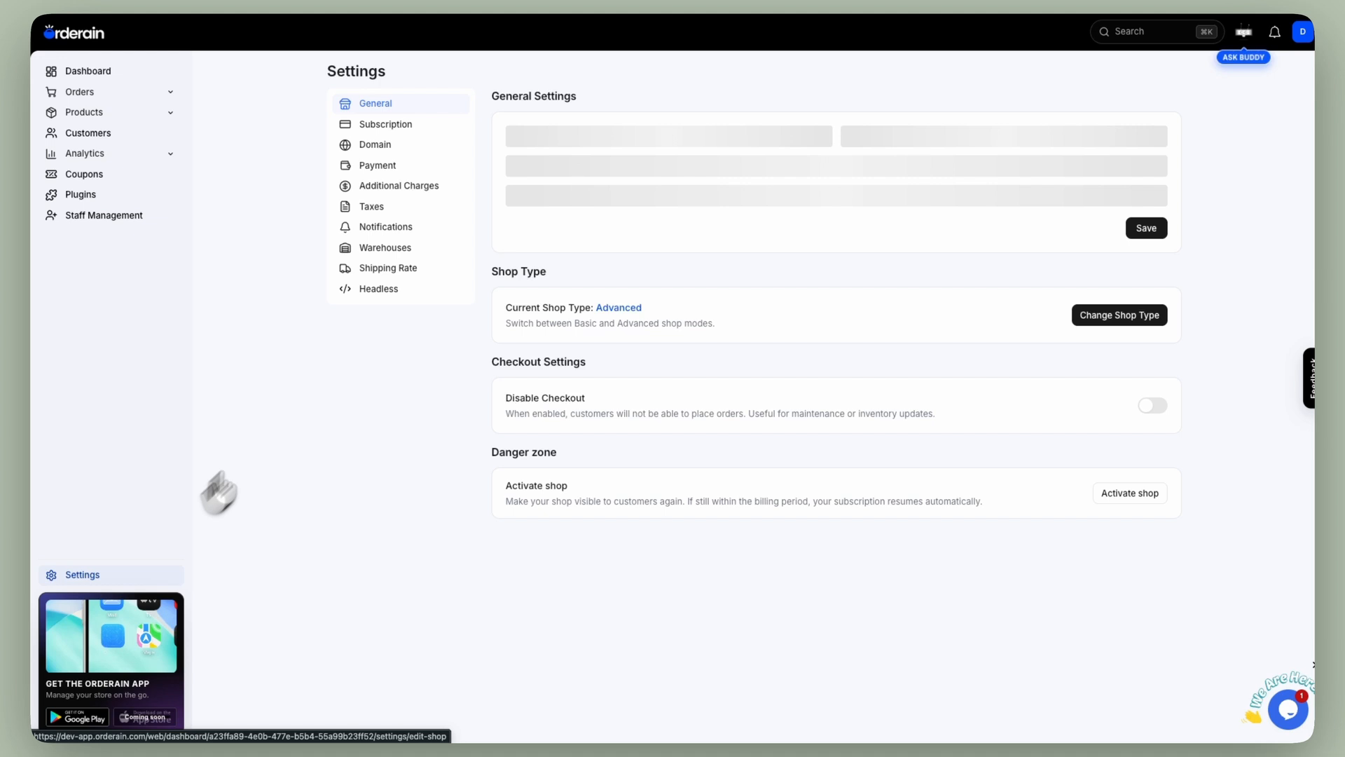
left_click(385, 124)
left_click(392, 144)
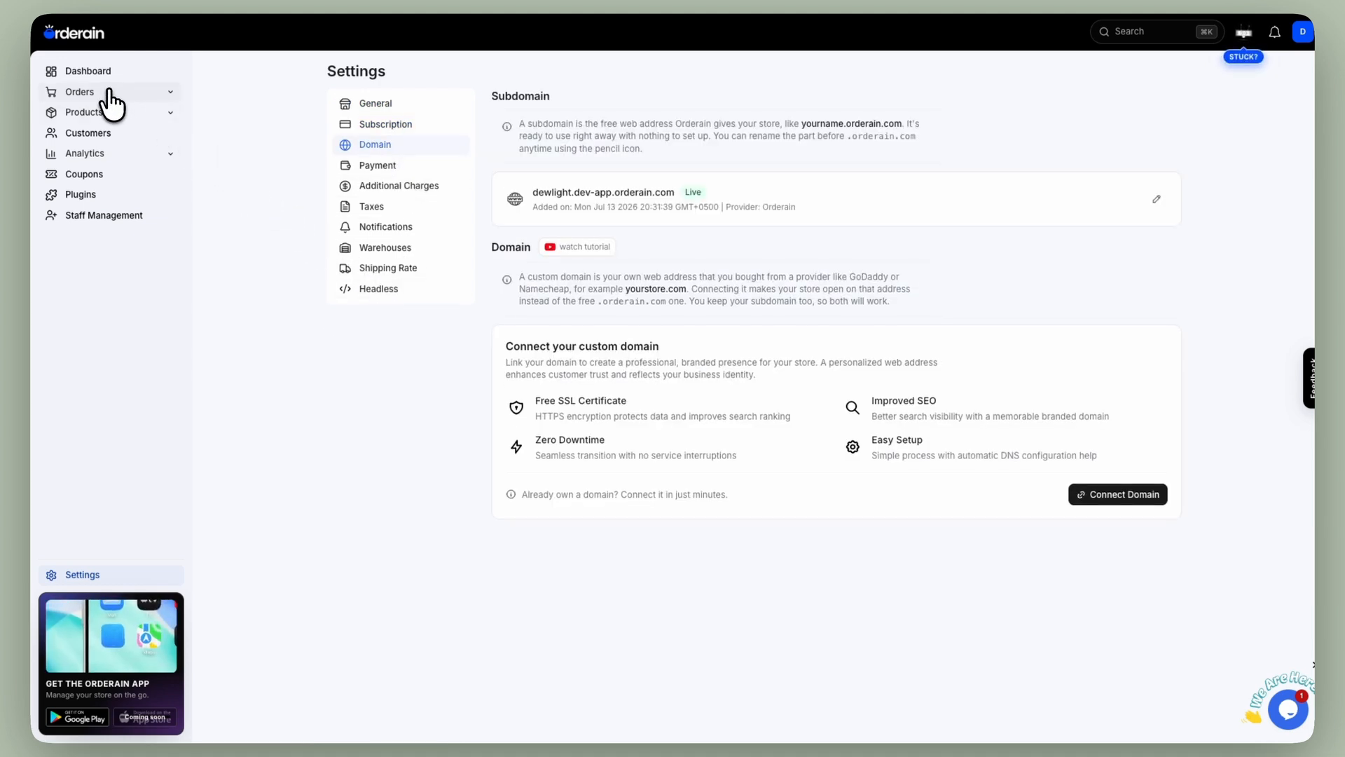
Step: In the list of all products, edit Dewy Moisture Cream to set its price to US$32 and update the product
left_click(106, 113)
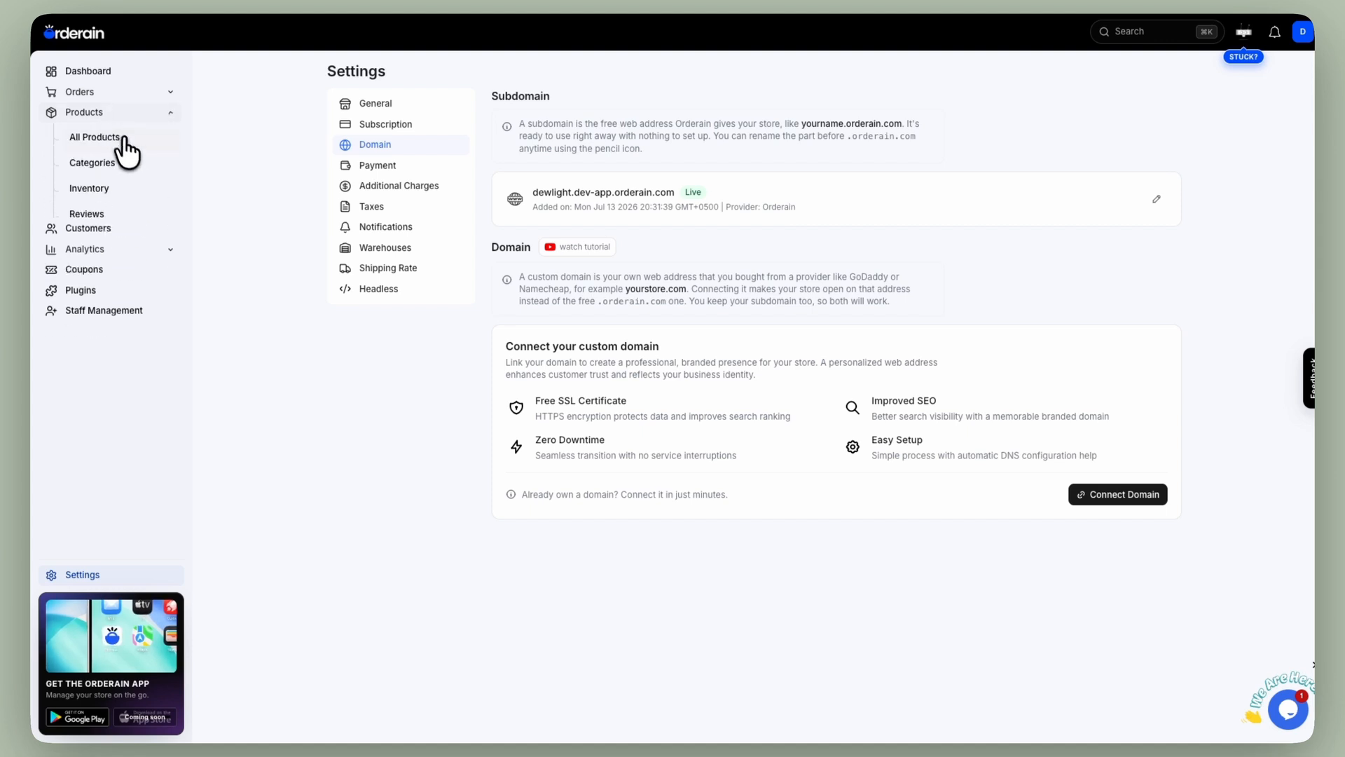
left_click(126, 144)
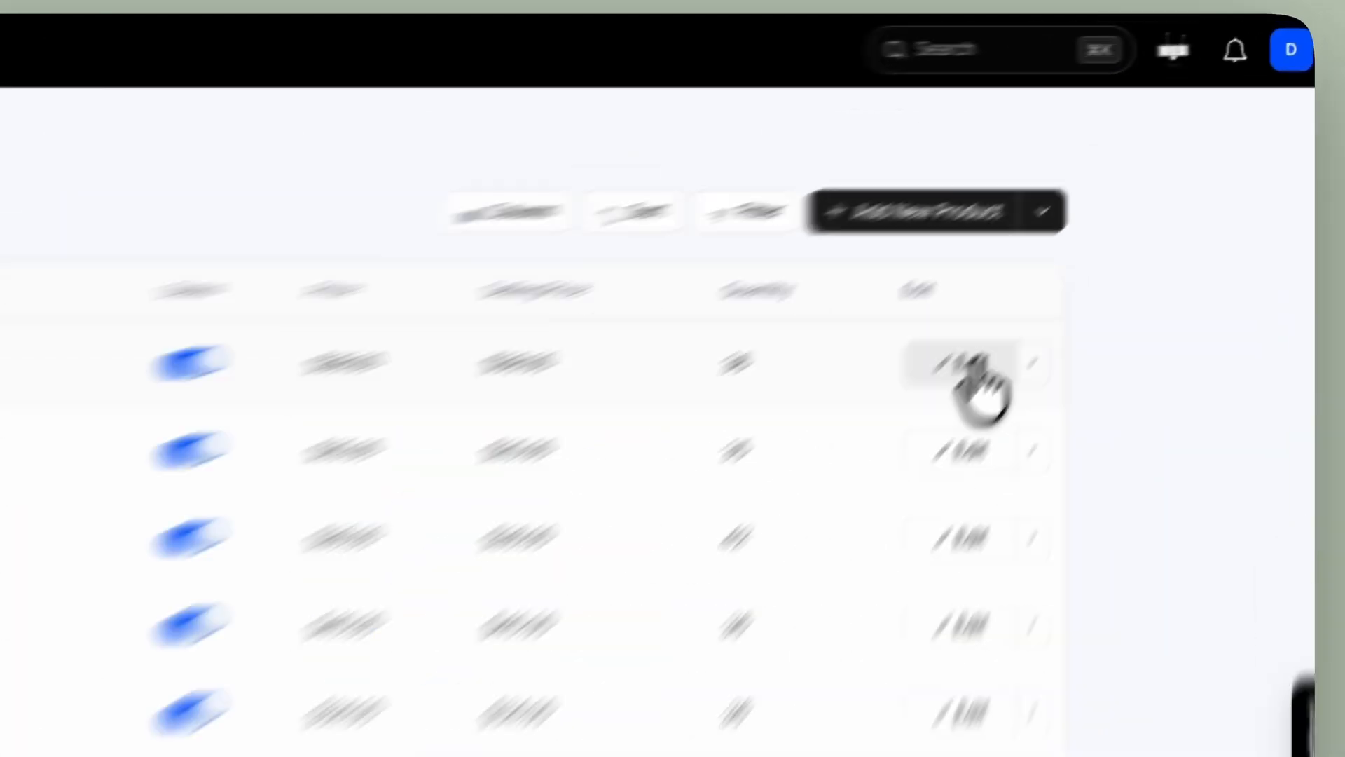
left_click(964, 364)
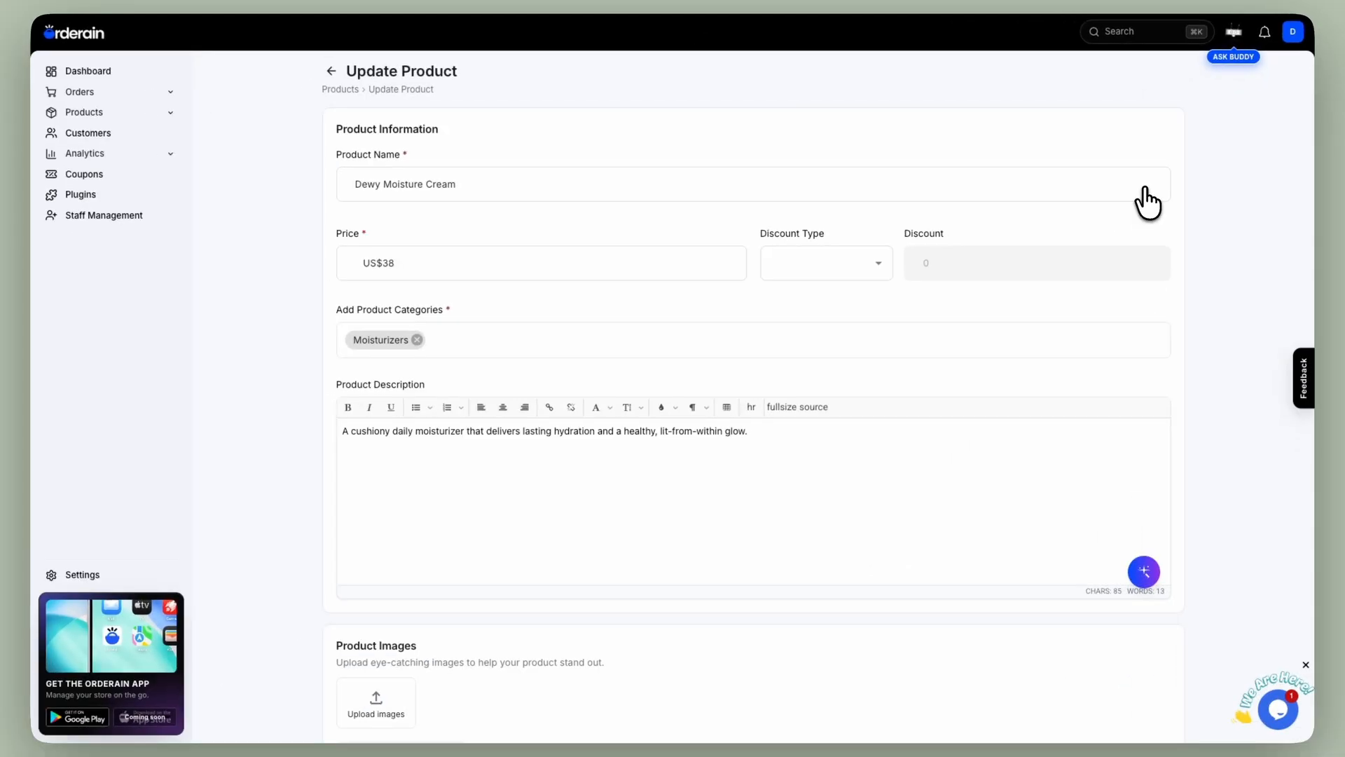
left_click(596, 264)
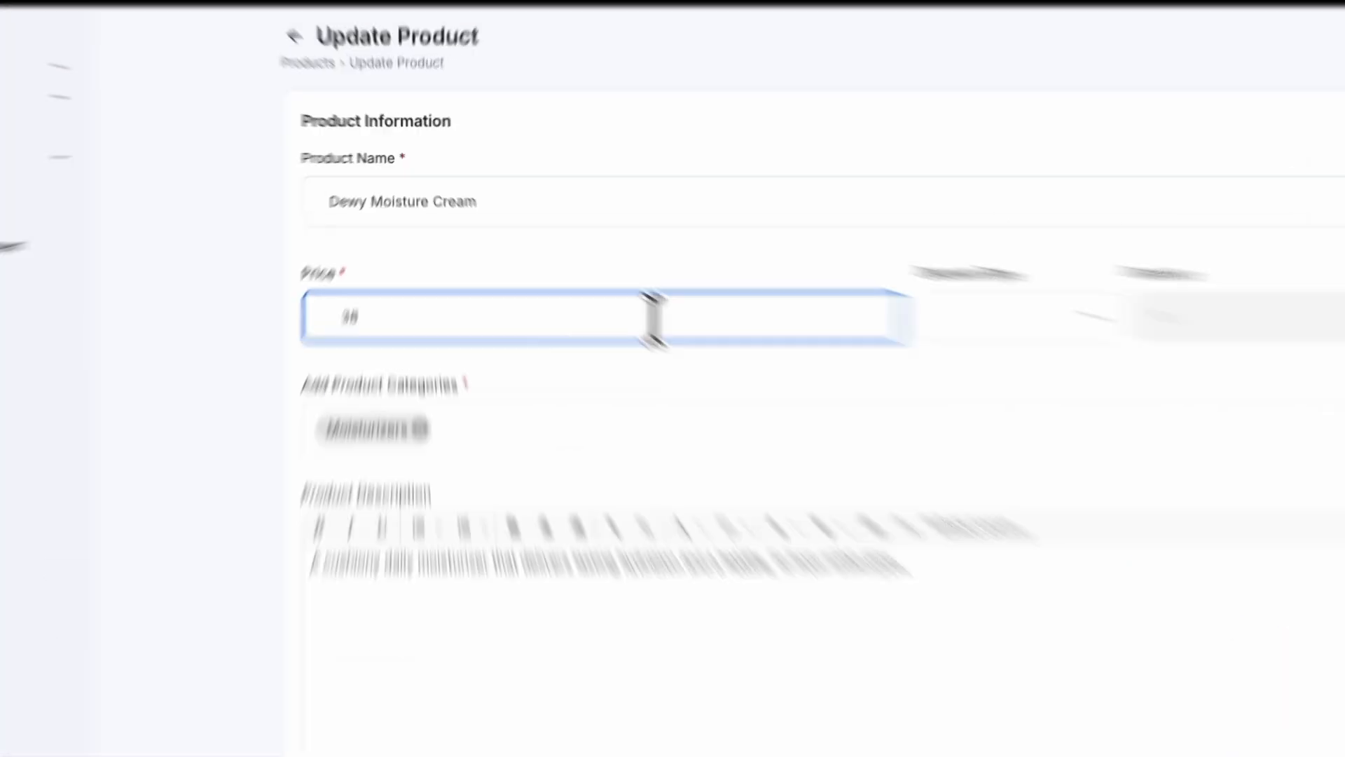
key("BackSpace")
type("2")
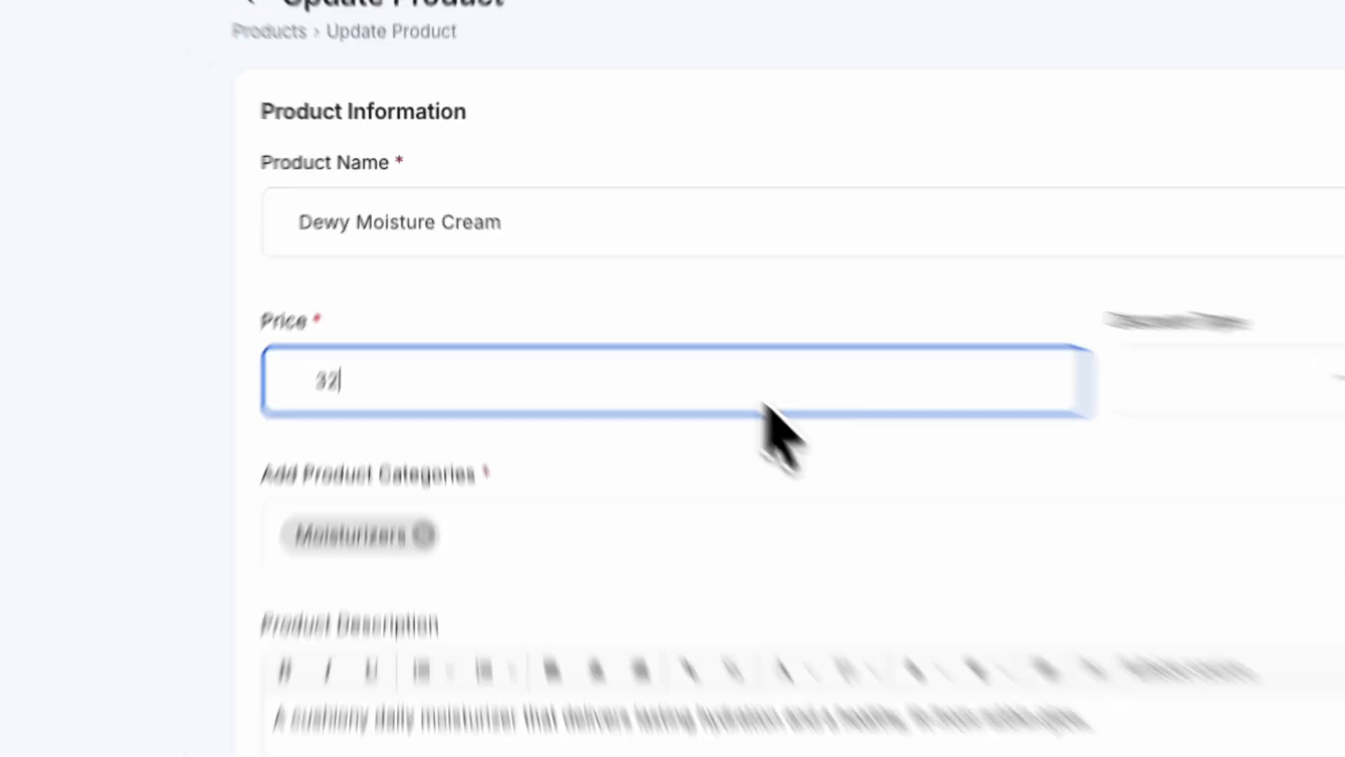
scroll(775, 376, "down", 15)
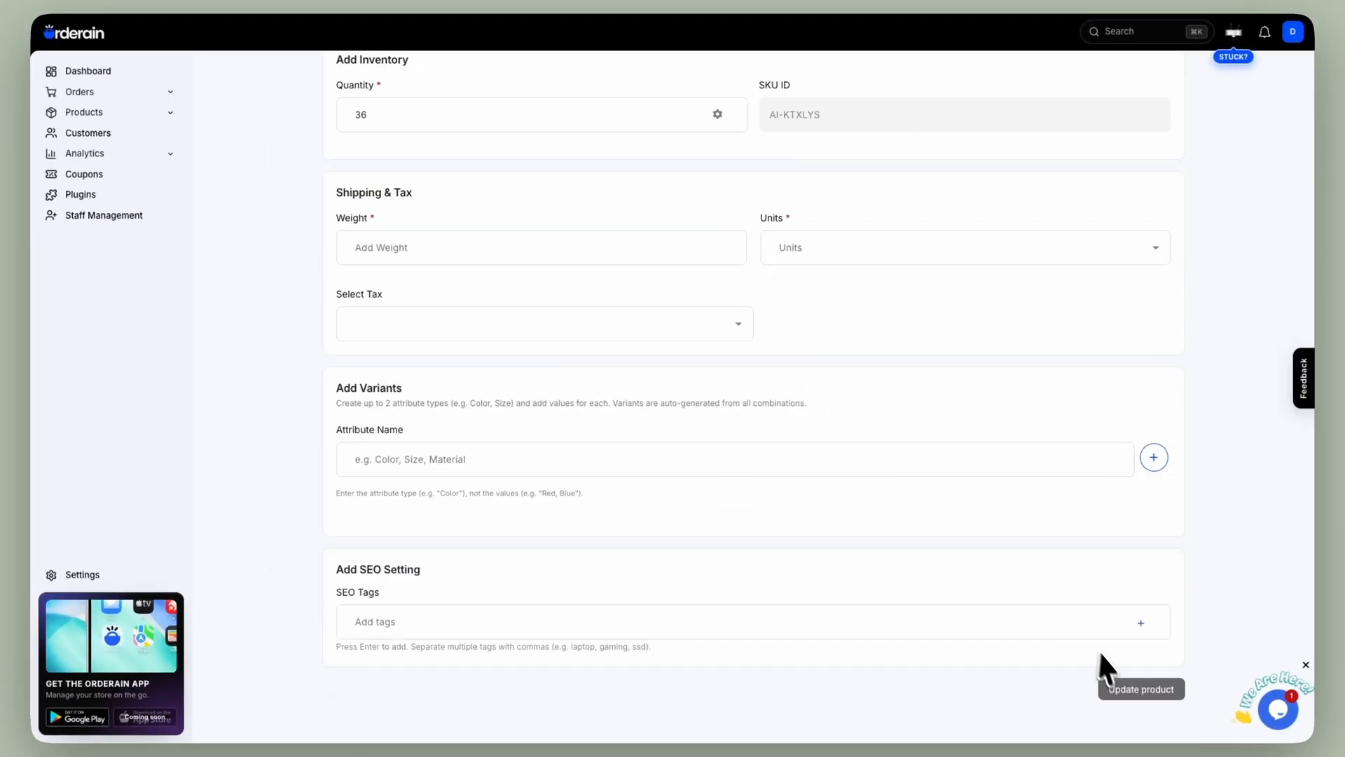
left_click(1166, 690)
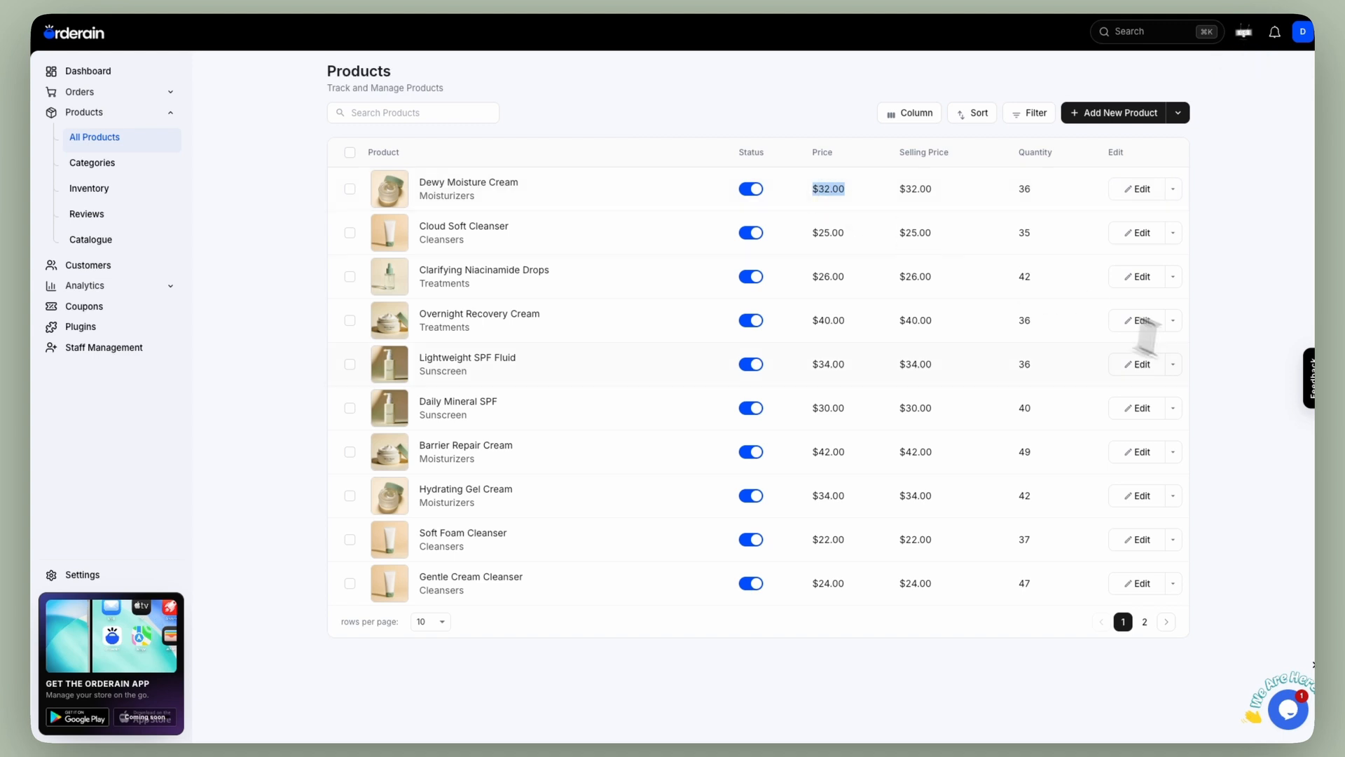
Step: Look over the product categories, inventory and reviews, and open the catalogue of tags
left_click(103, 161)
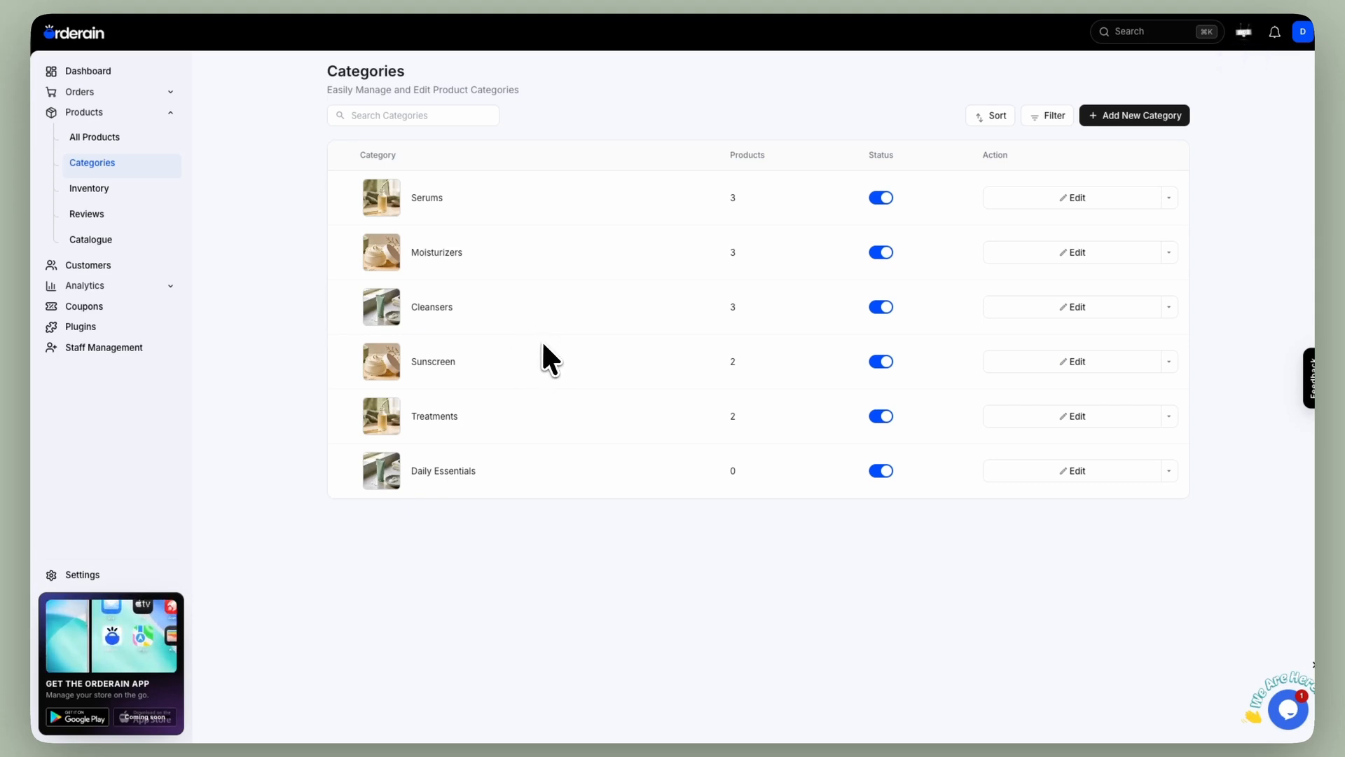
left_click(98, 187)
left_click(105, 221)
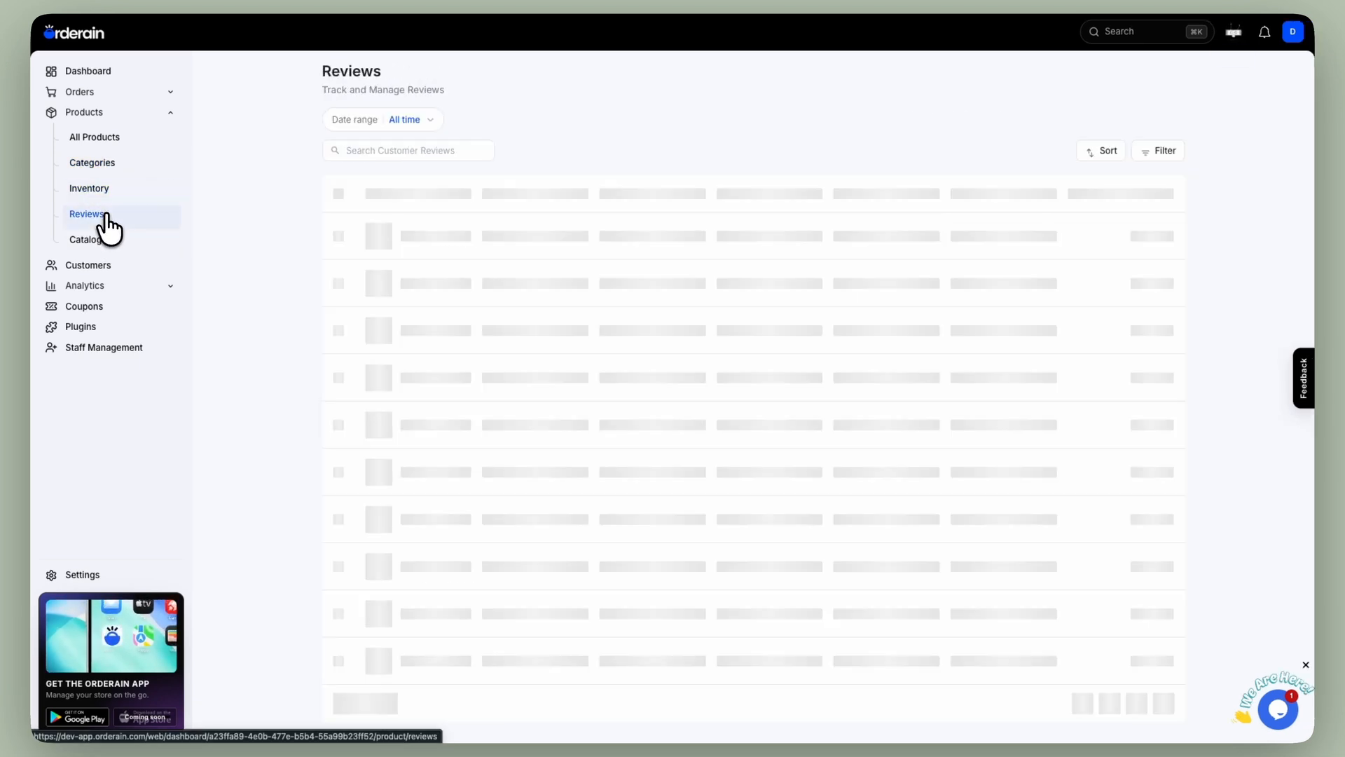
left_click(165, 335)
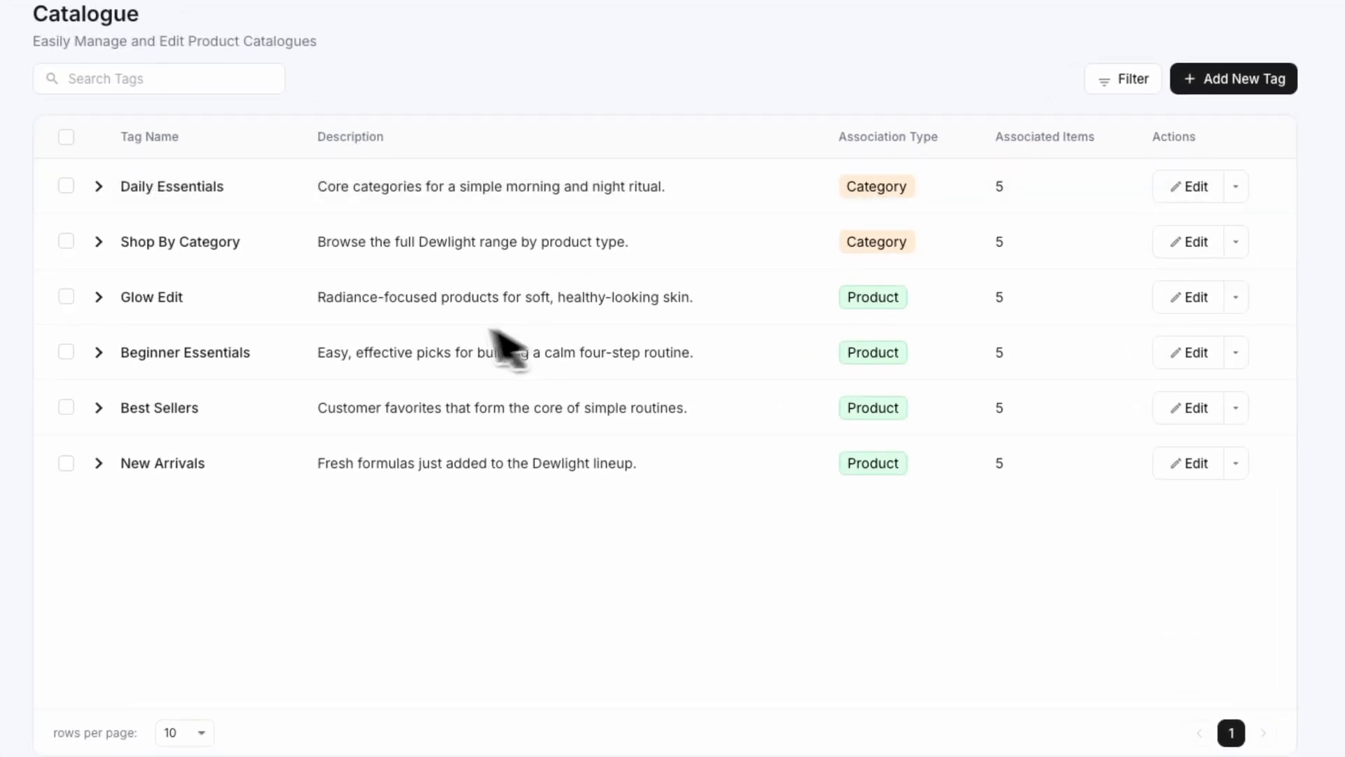
Step: Expand the Daily Essentials, Shop By Category, Glow Edit and Beginner Essentials tags to examine their associated categories and products
left_click(97, 188)
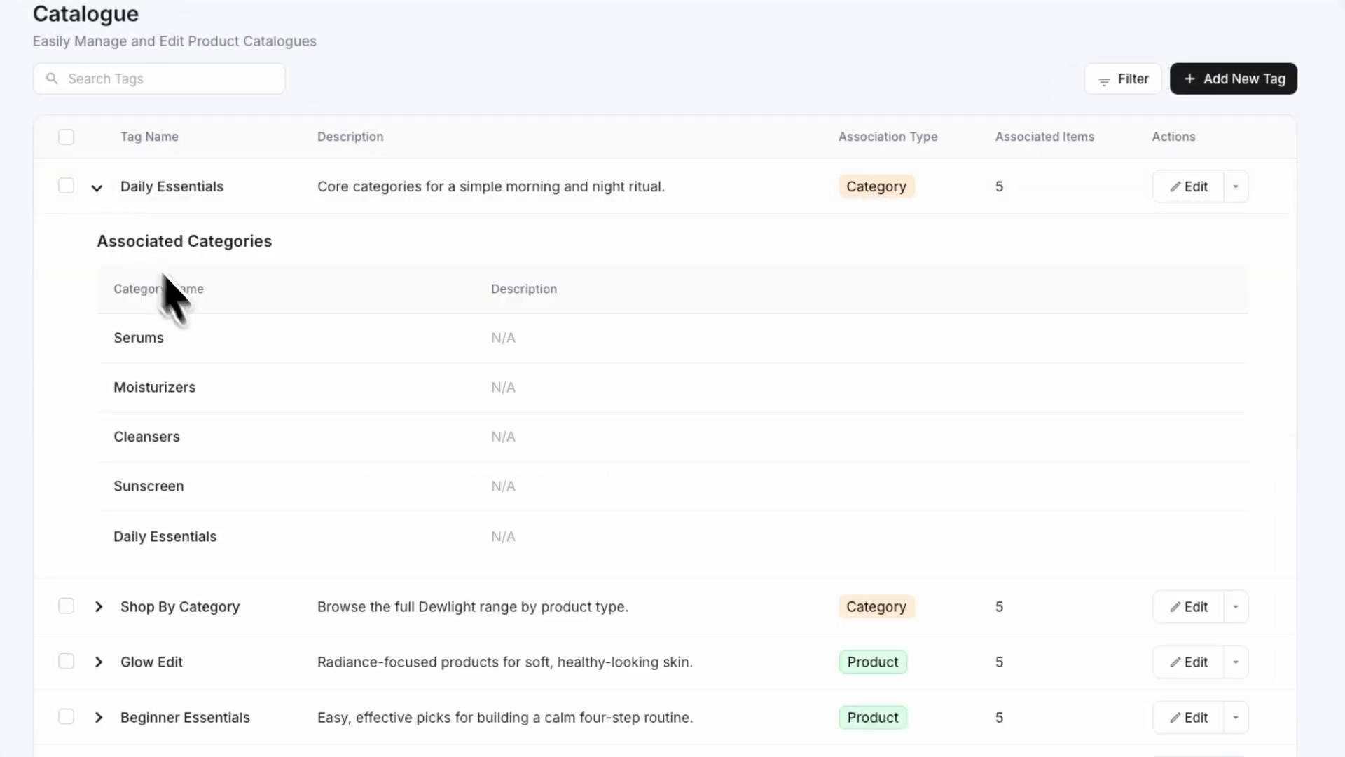
left_click(105, 605)
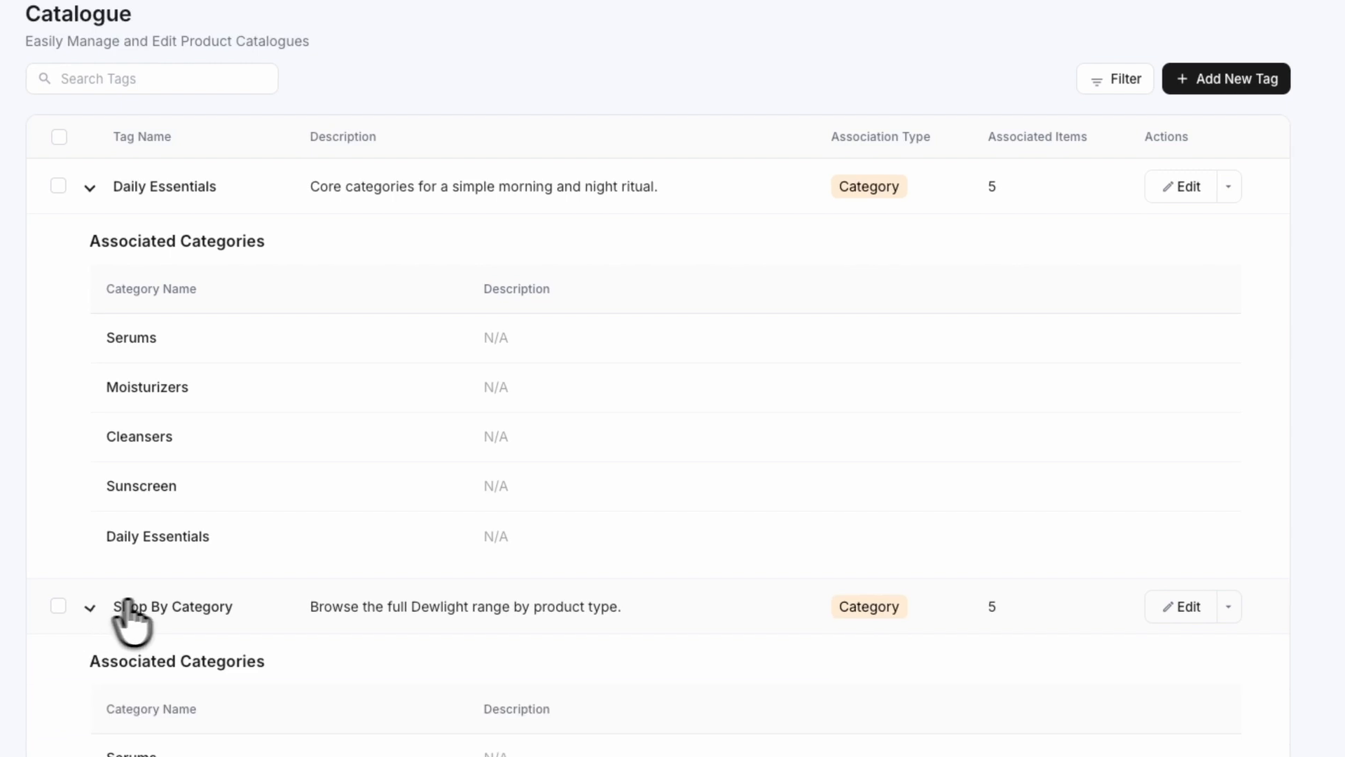
left_click(93, 693)
scroll(102, 701, "down", 5)
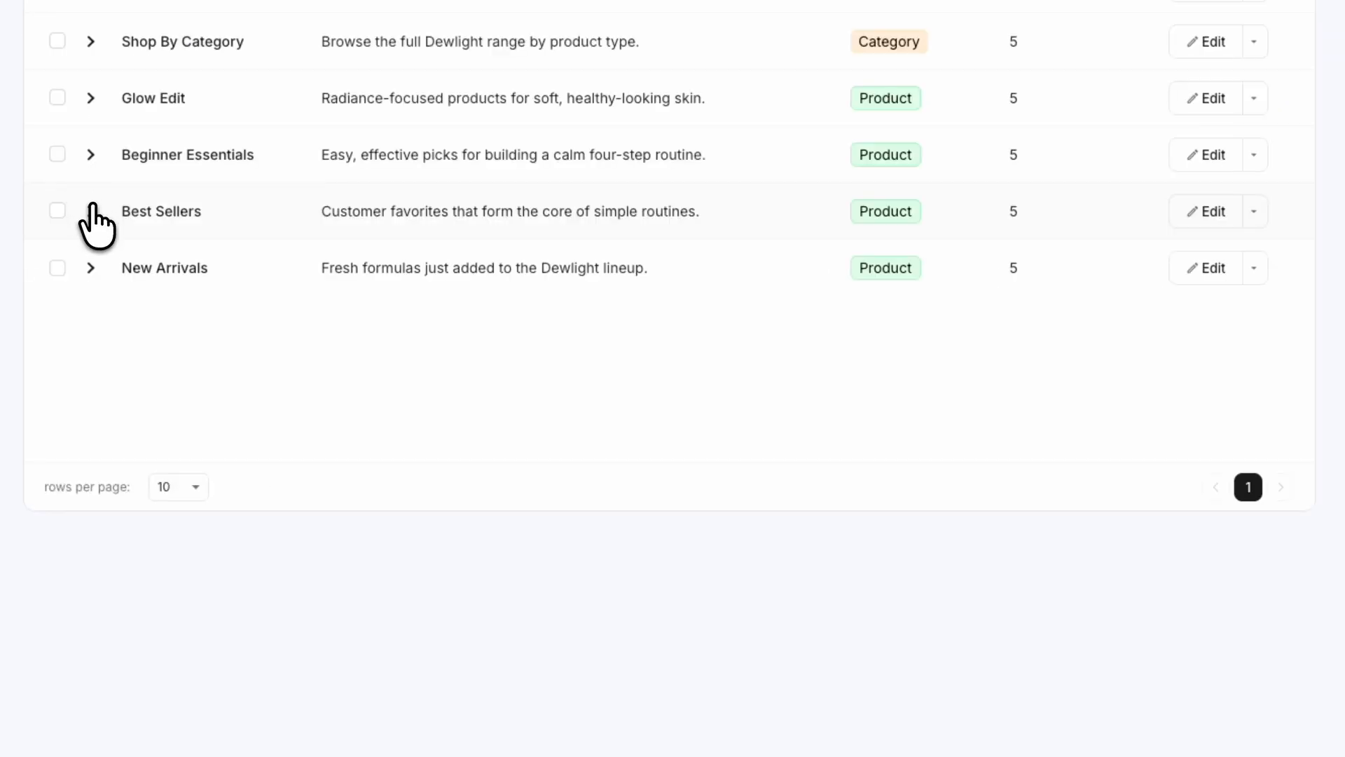
left_click(91, 208)
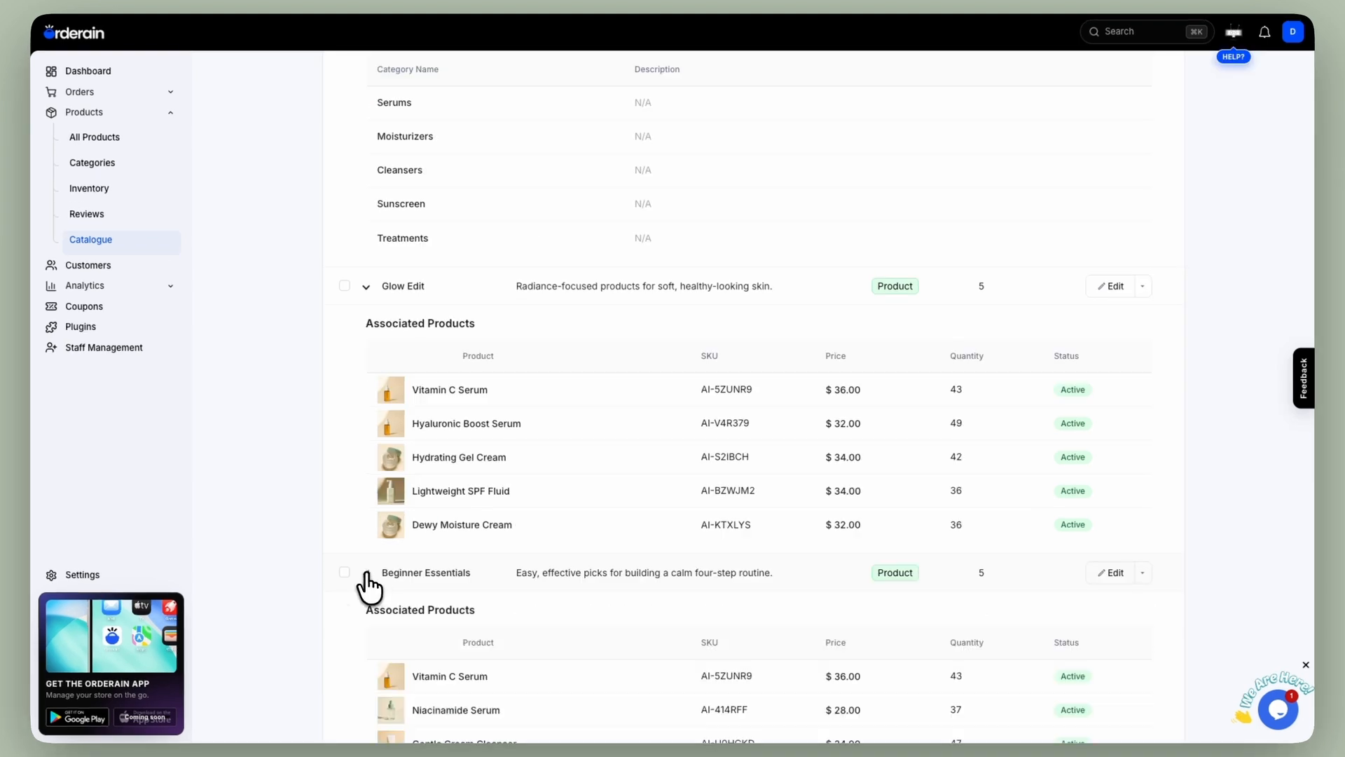
scroll(366, 586, "down", 4)
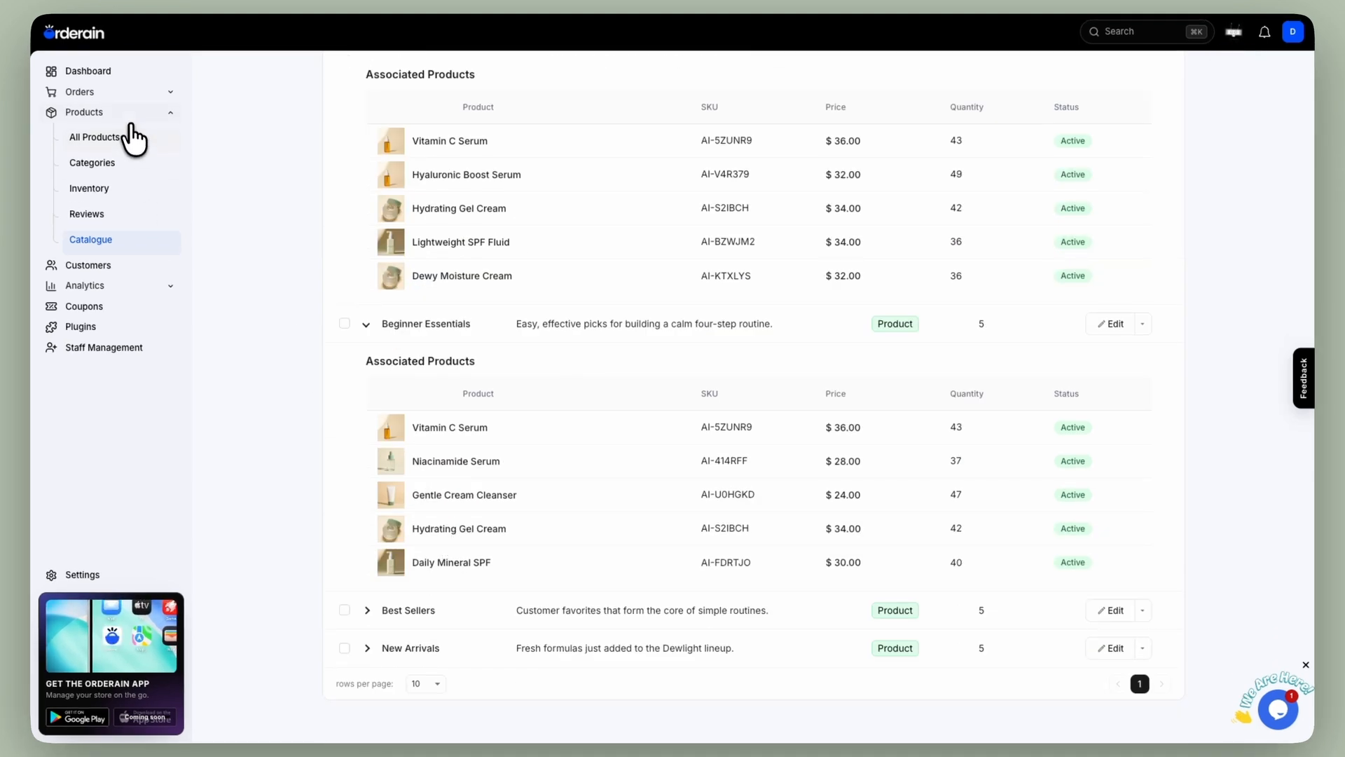
Step: Return to the list of shops, reopen Dewlight in the site builder and look through the homepage's product carousels
left_click(83, 35)
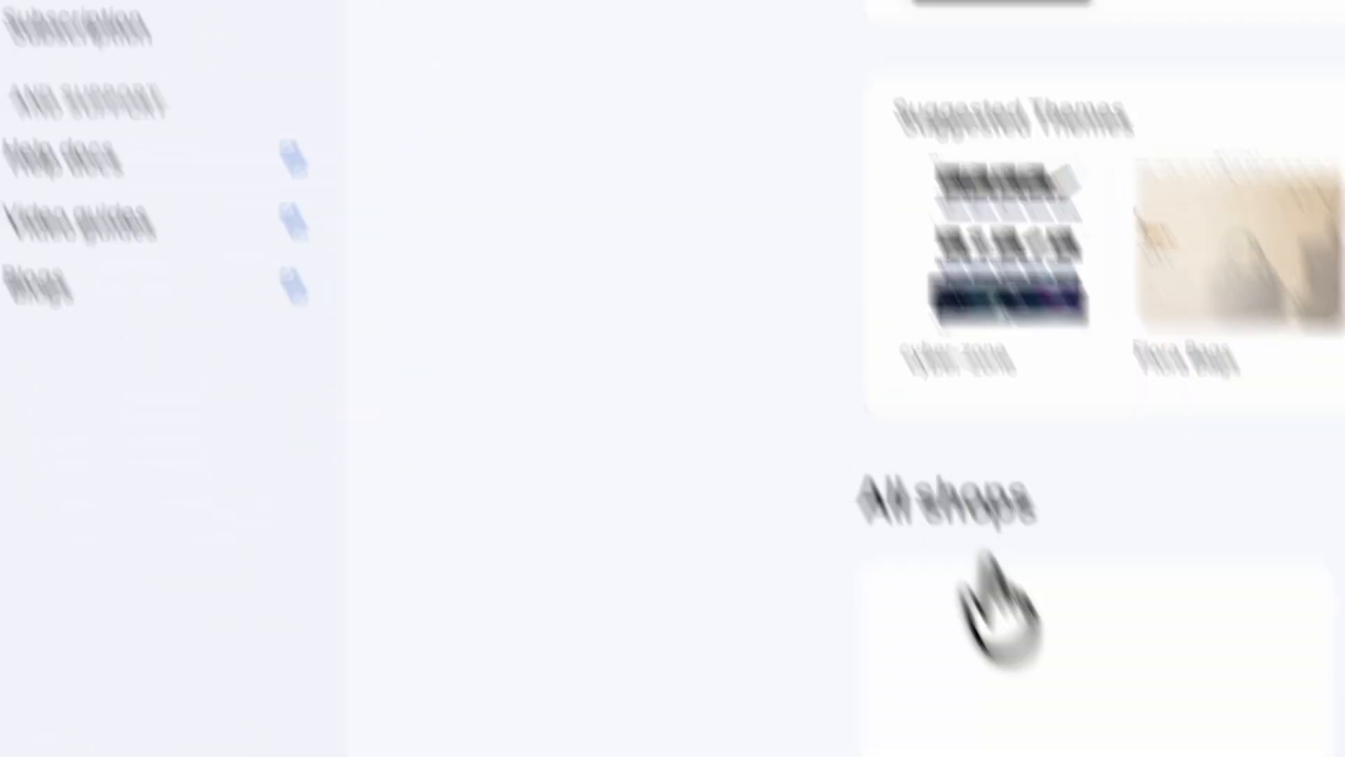
left_click(840, 413)
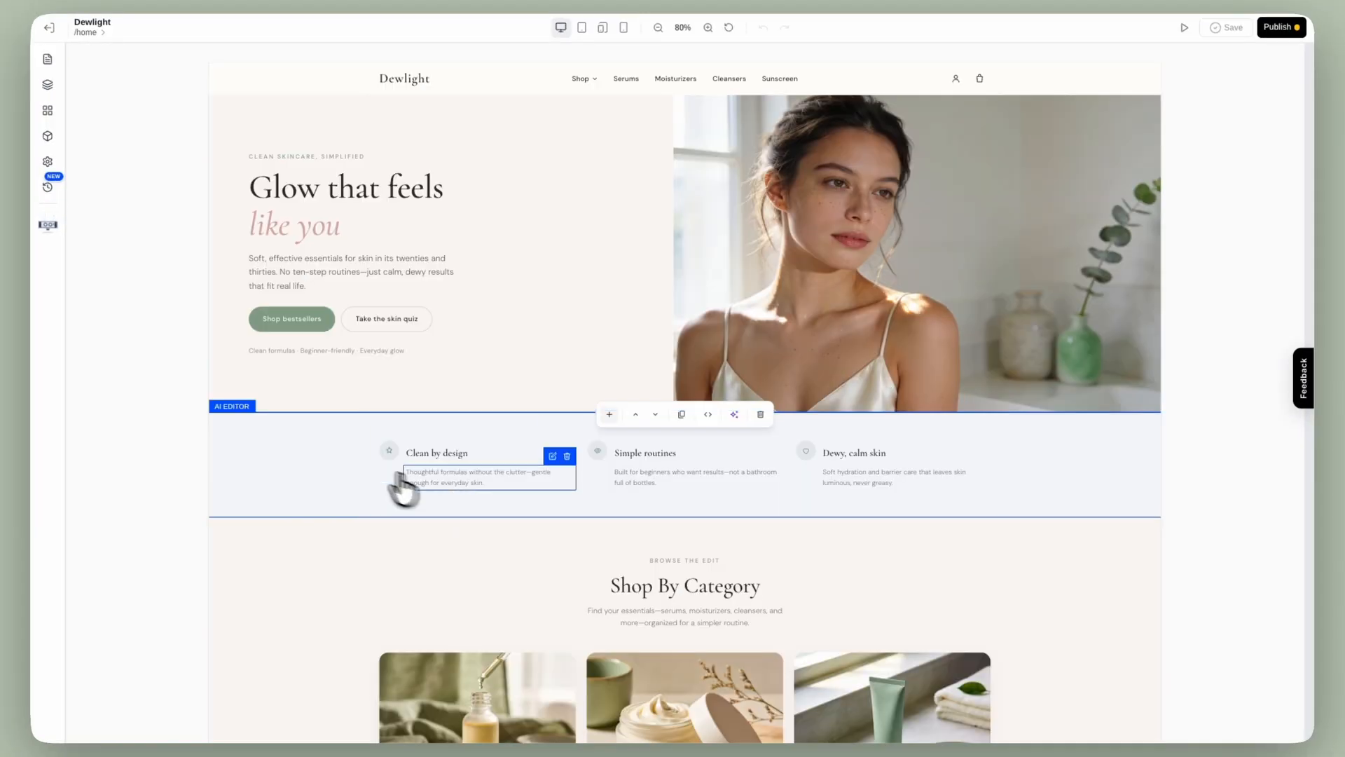
scroll(246, 442, "down", 15)
left_click(389, 303)
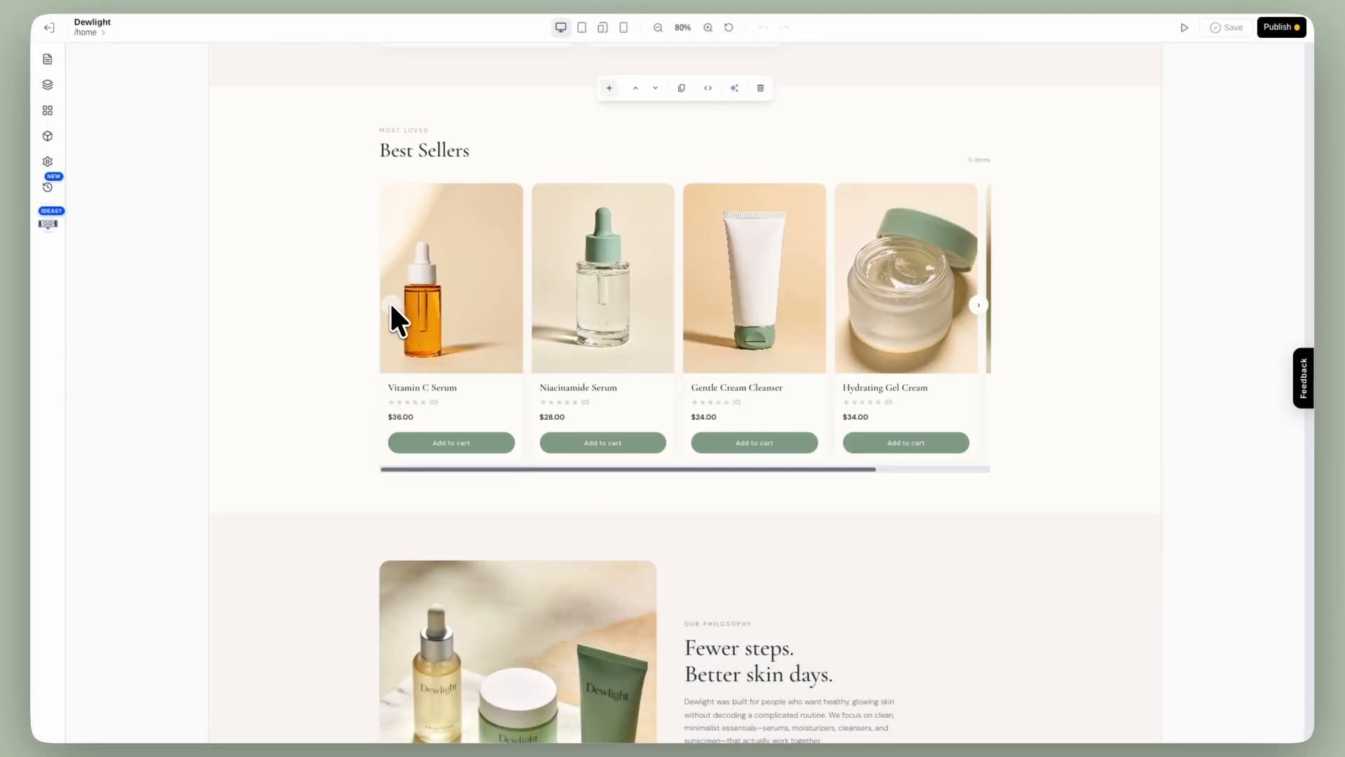
scroll(390, 303, "down", 10)
left_click(390, 405)
scroll(389, 405, "down", 10)
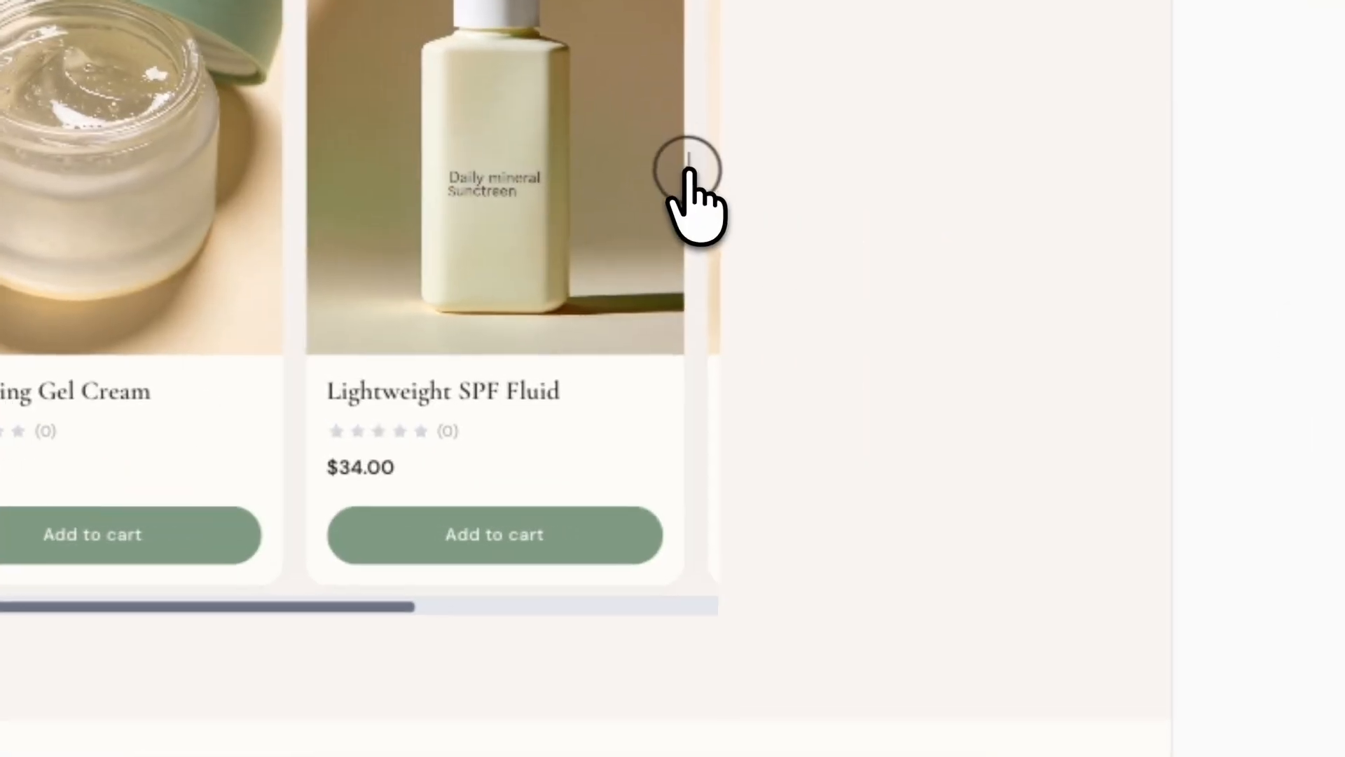
left_click(979, 380)
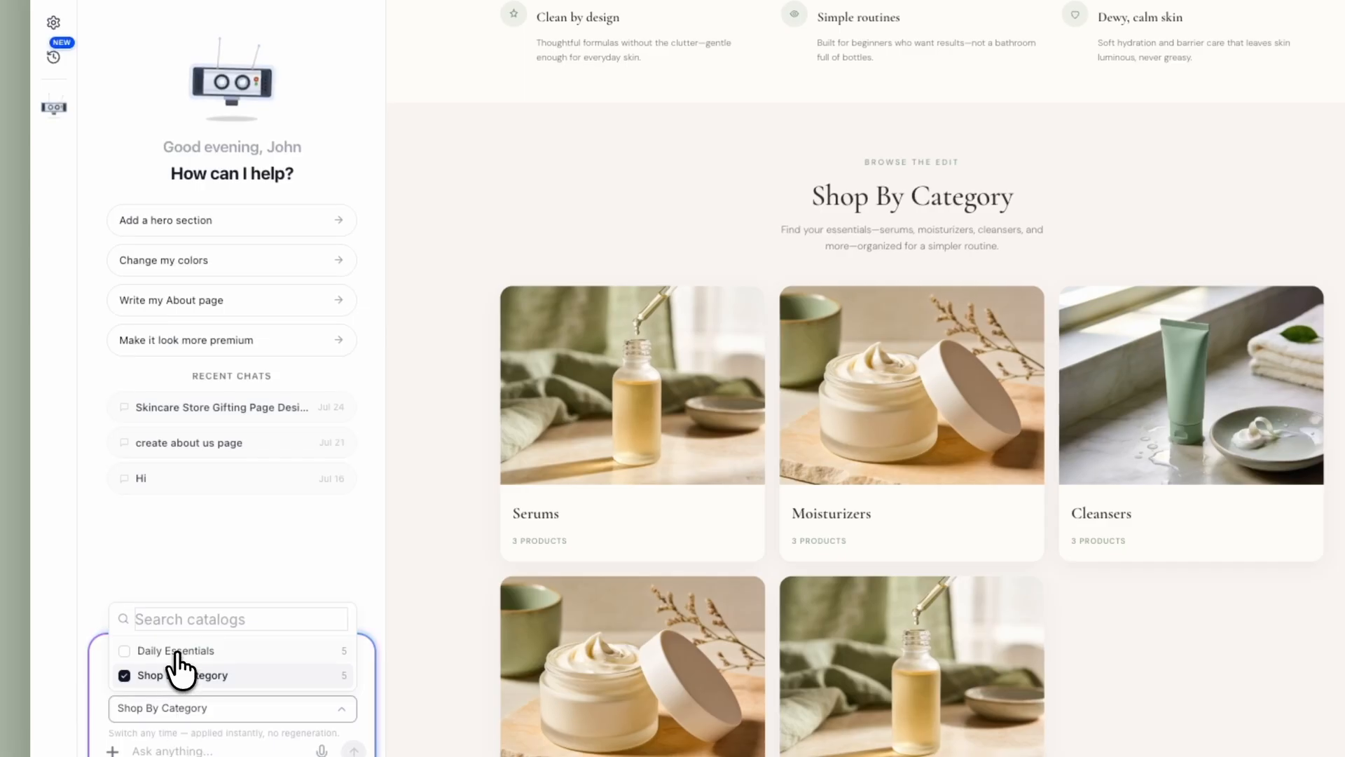
Step: Switch the category grid's data source to Daily Essentials, check the updated grid, and set the source back to Shop By Category
left_click(179, 651)
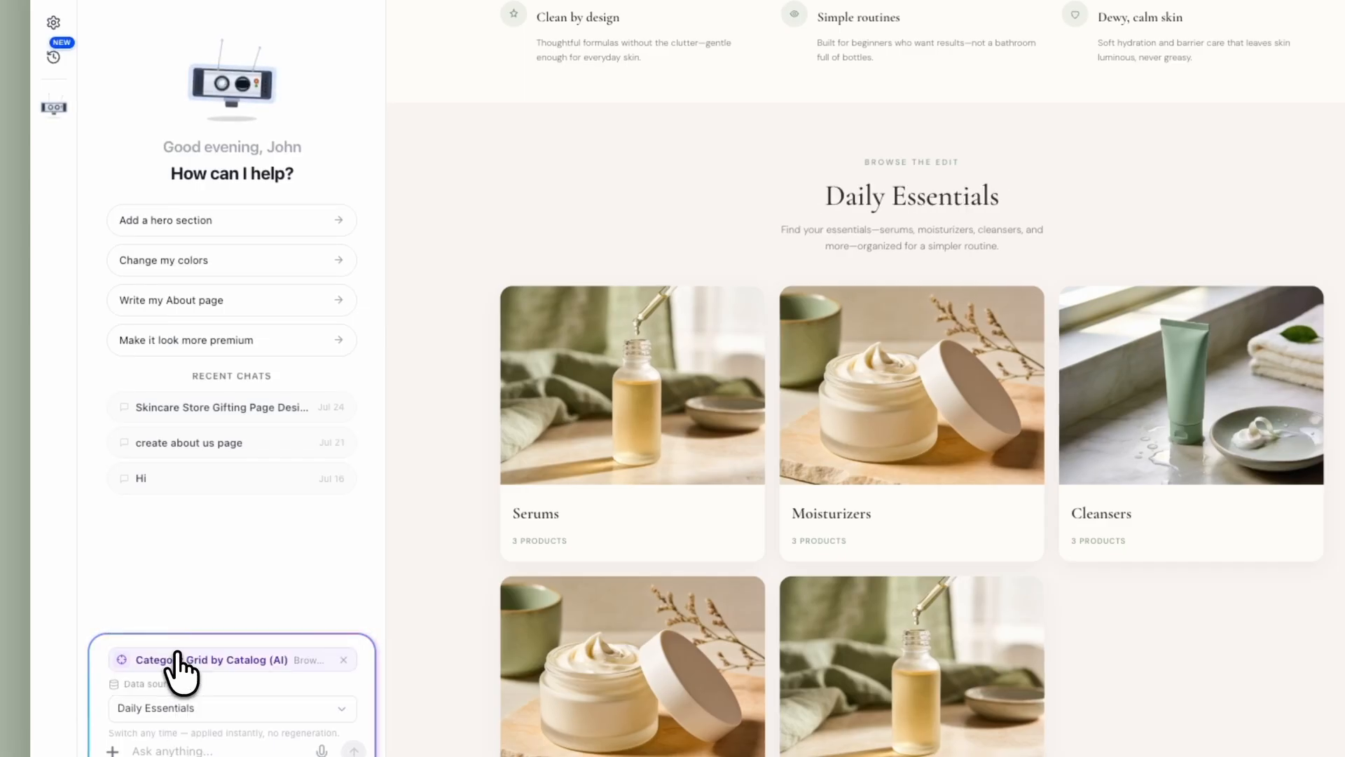
scroll(547, 625, "down", 4)
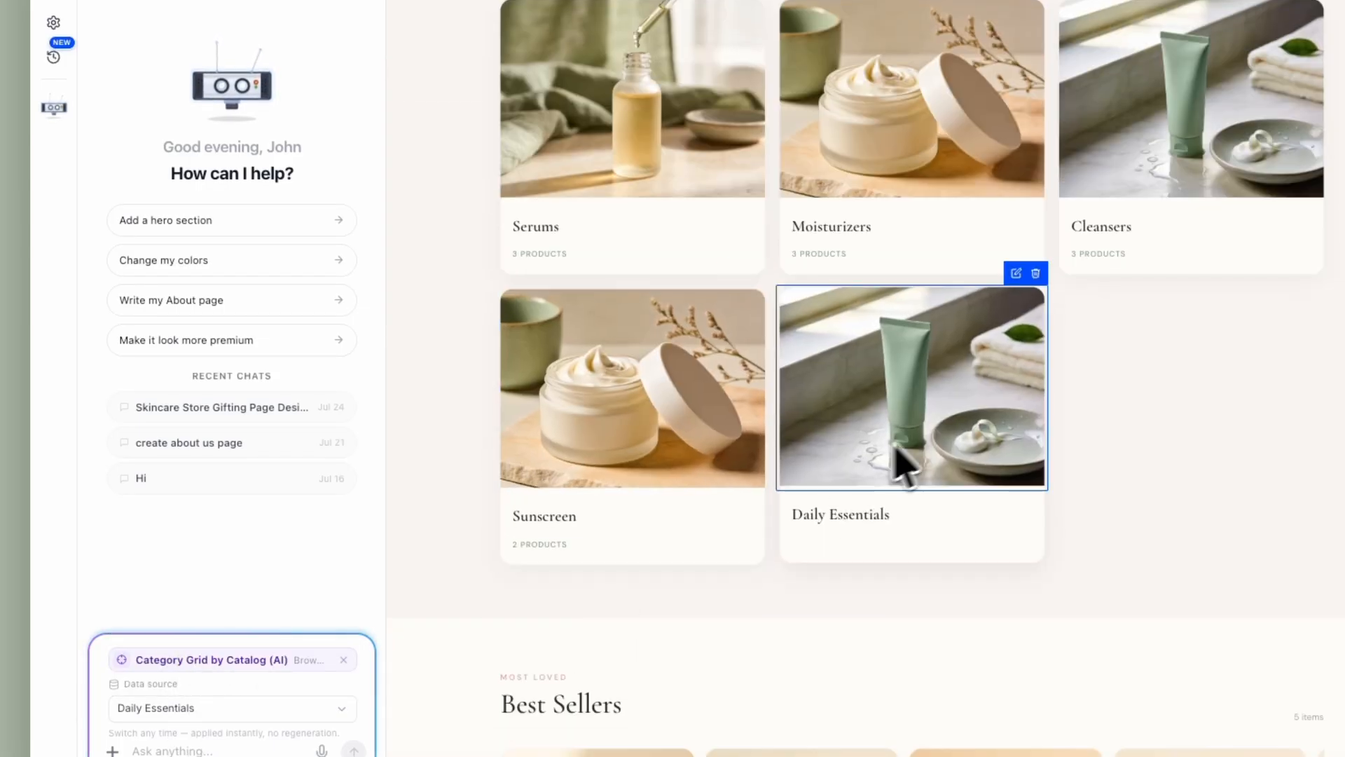
left_click(212, 706)
left_click(183, 674)
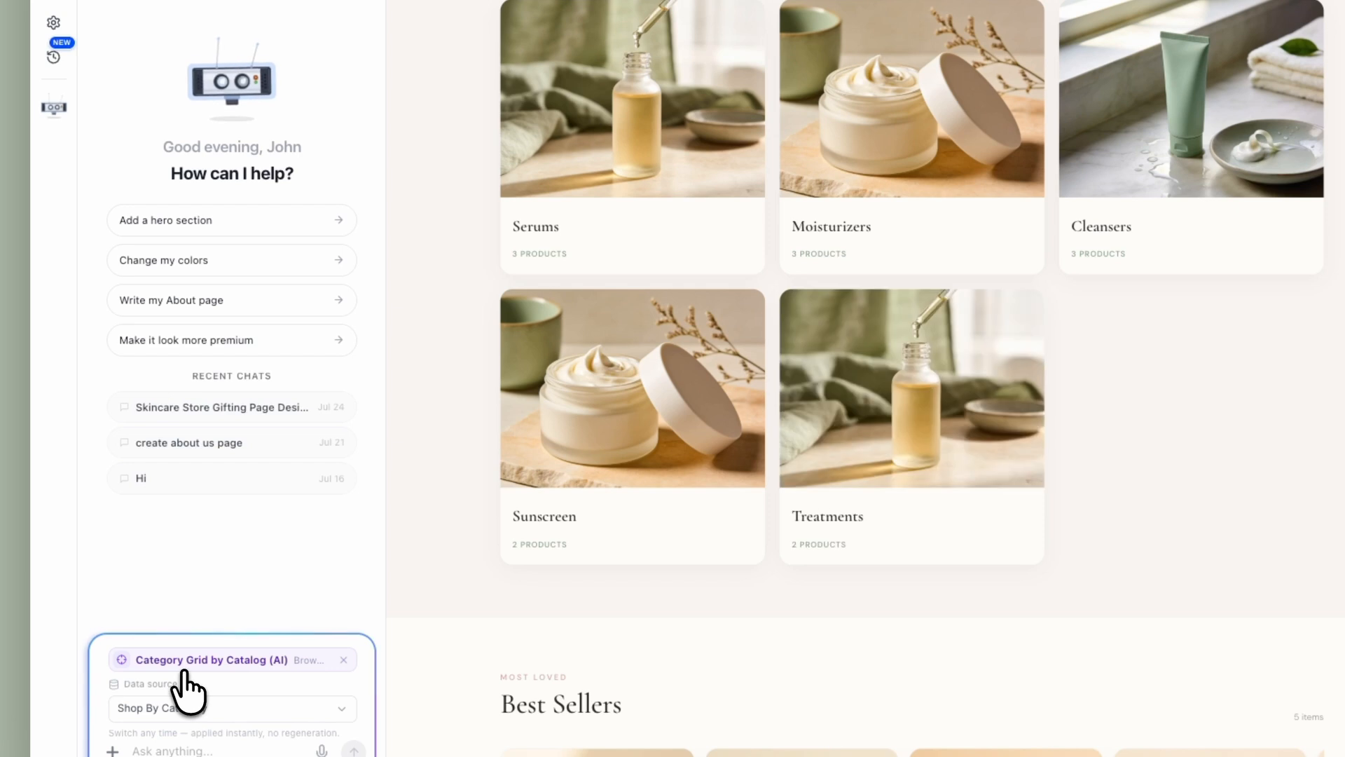
Step: Set the category grid's data source to Daily Essentials and remove the grid from the assistant's prompt
left_click(182, 710)
left_click(180, 648)
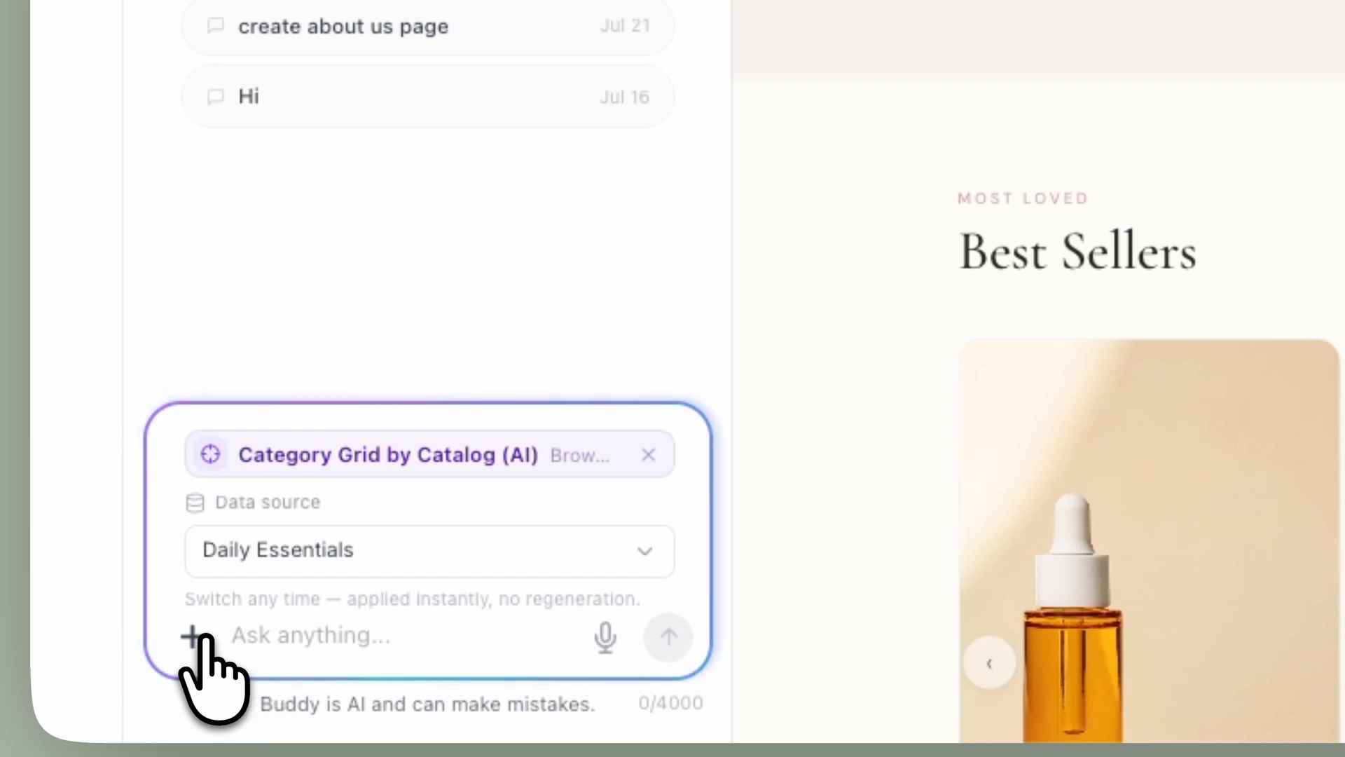
left_click(646, 456)
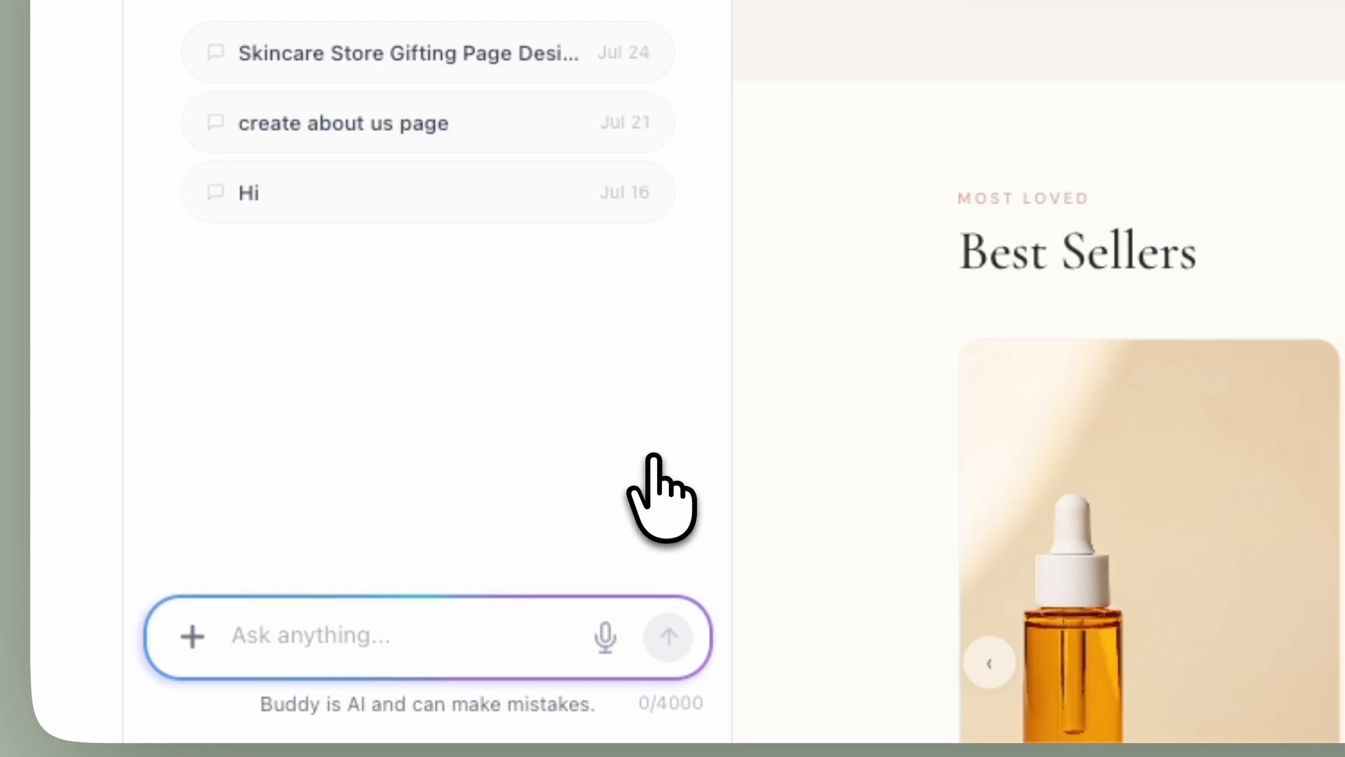
Step: Attach the Glow Edit product catalog as data for the AI assistant's prompt
left_click(192, 636)
left_click(287, 544)
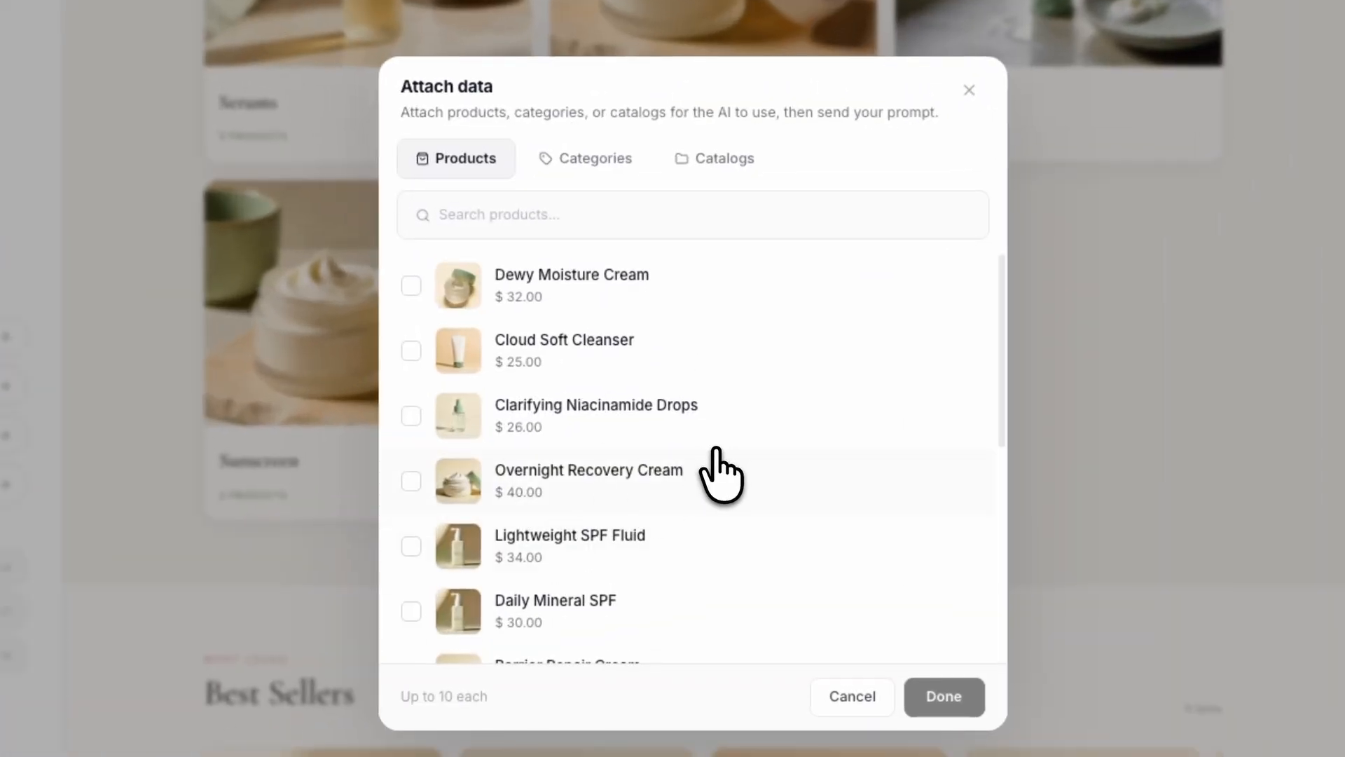
left_click(690, 161)
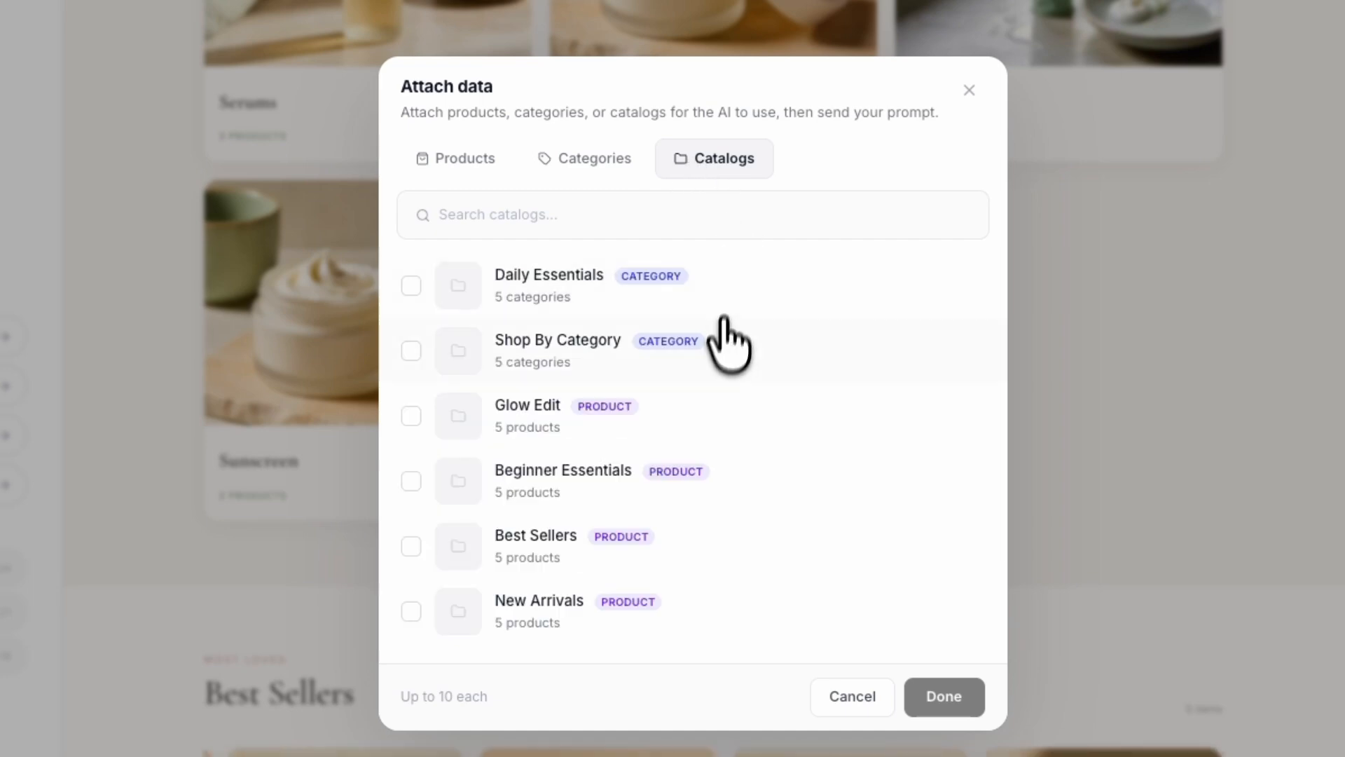
left_click(524, 443)
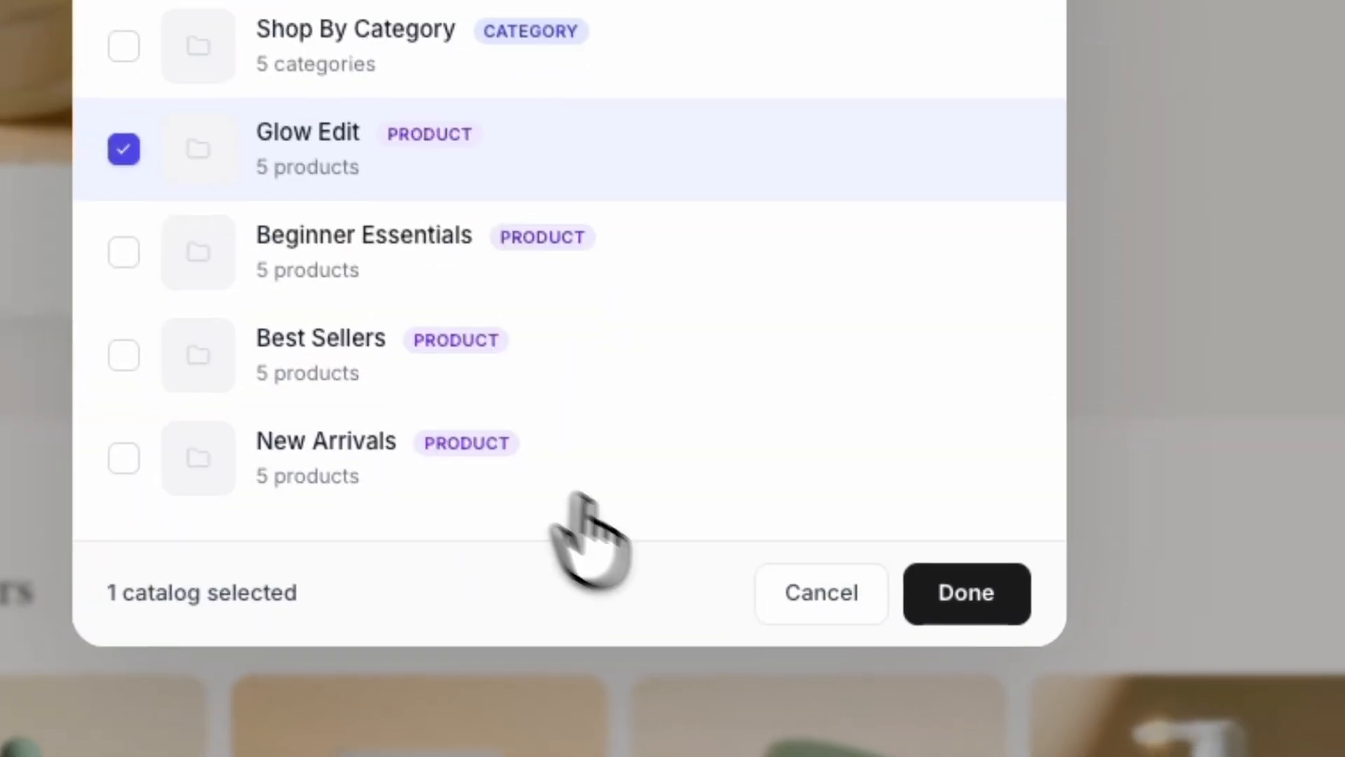
left_click(944, 696)
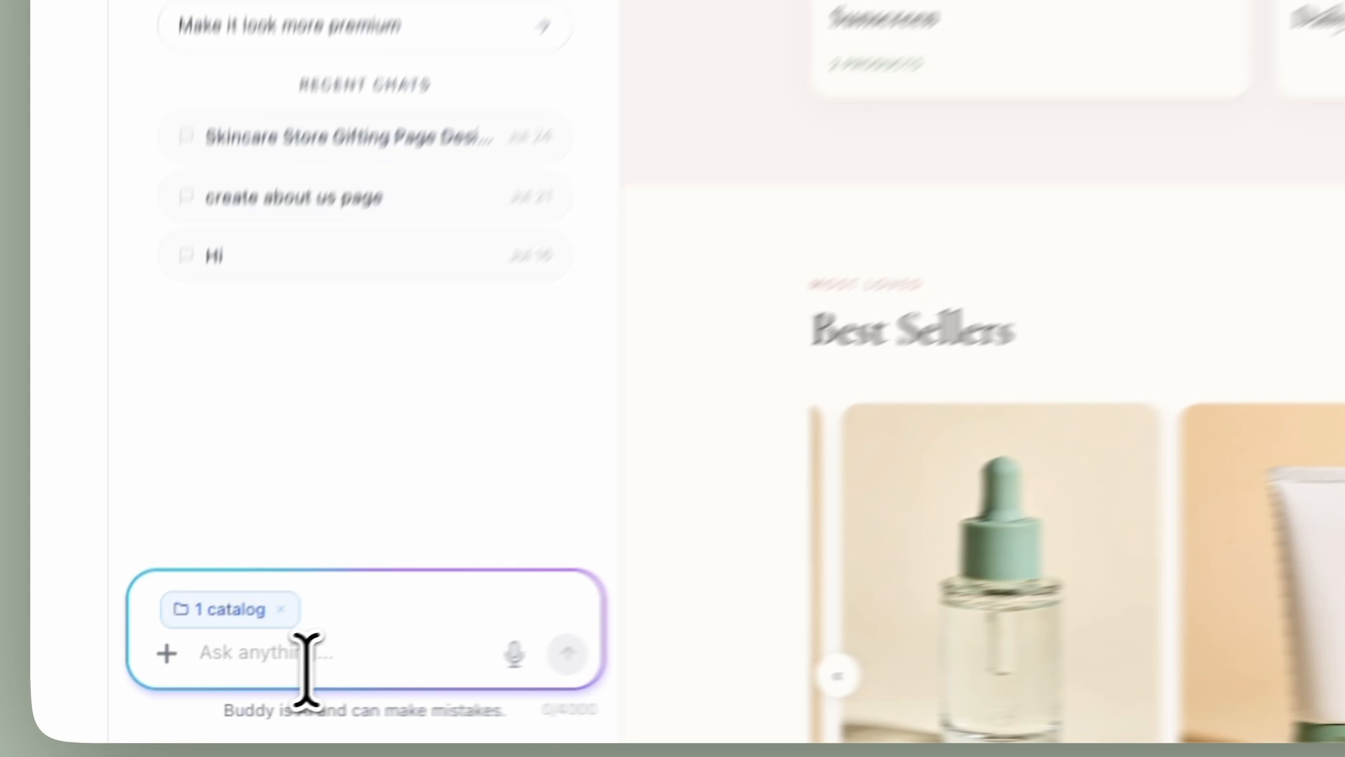
Step: Ask the assistant to "create premium section with attached catalogue" and check the homepage for the result
type("create premium section with attached catalogue")
key("Return")
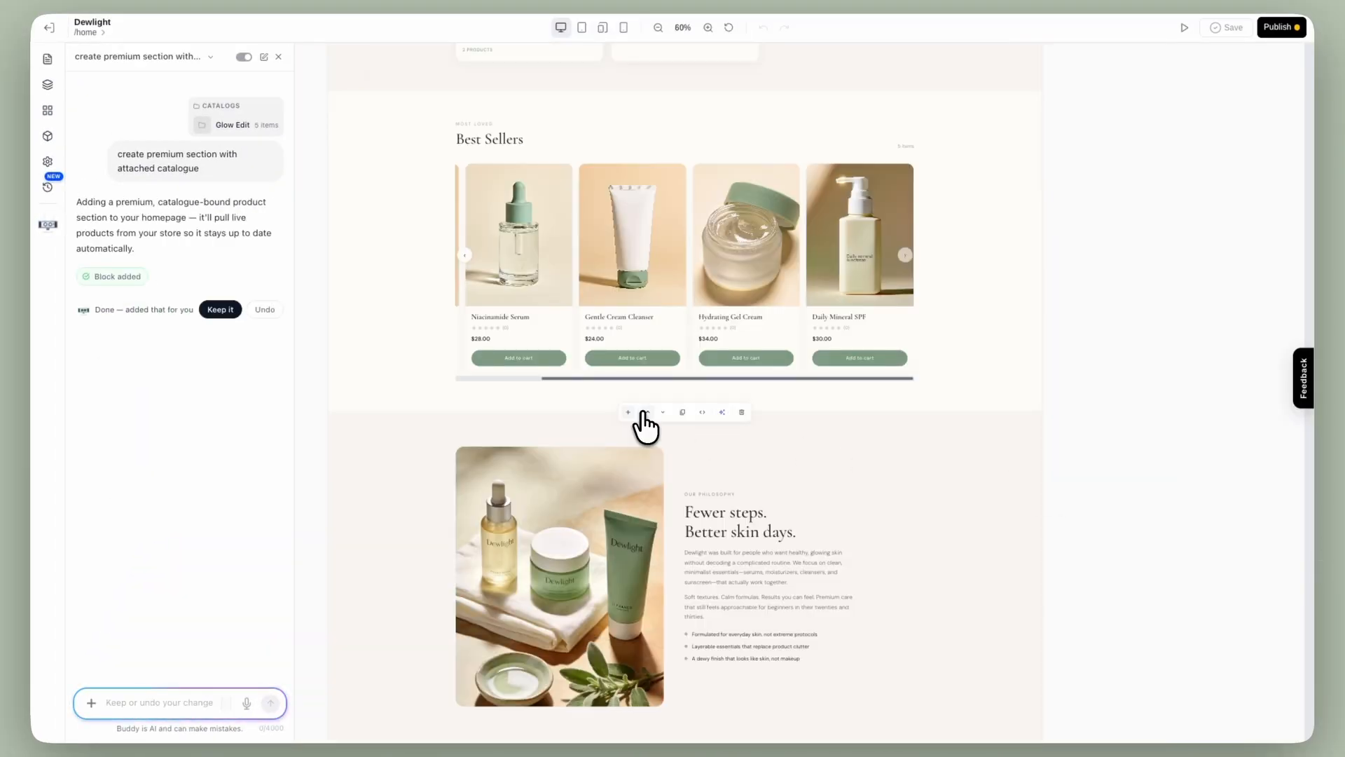
scroll(631, 420, "down", 10)
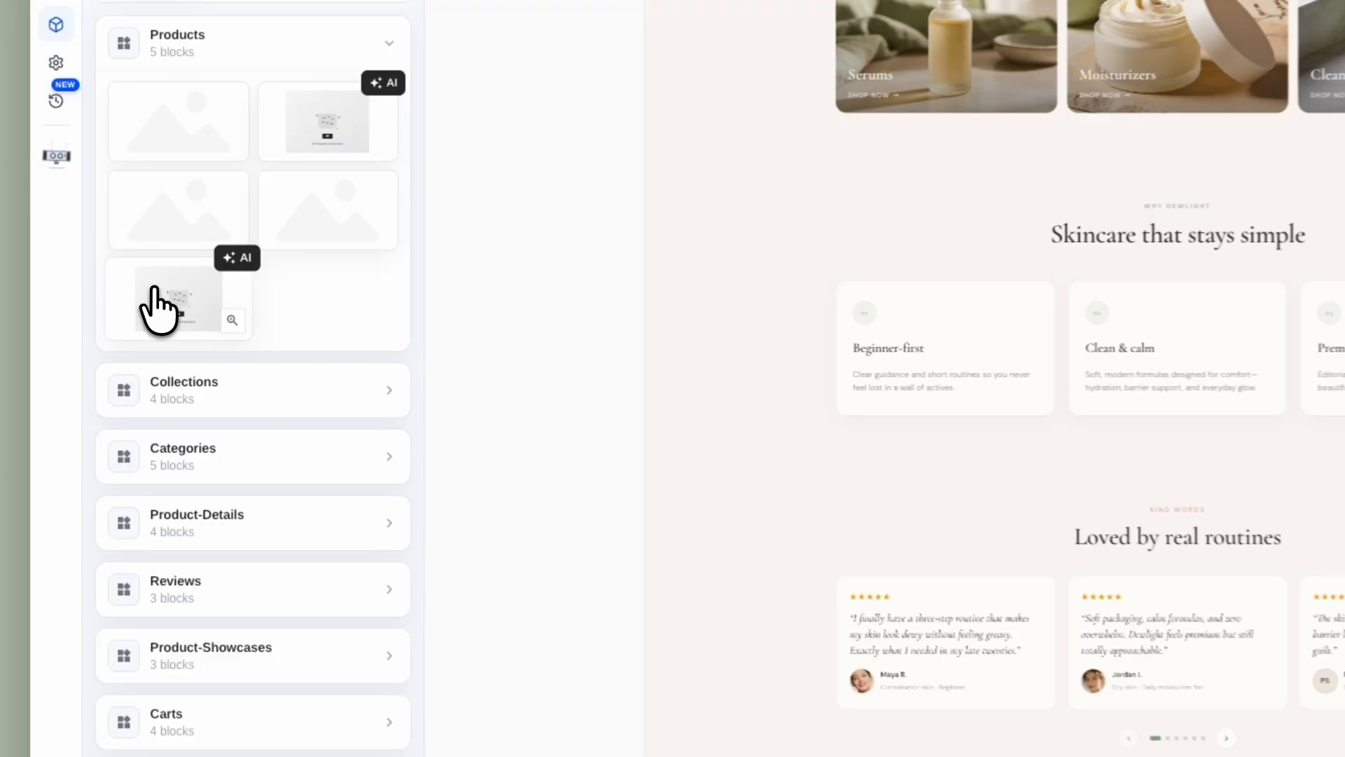
Step: Add the AI catalog-scoped product grid block to the homepage, place it below the testimonials and open its generator
left_click(125, 324)
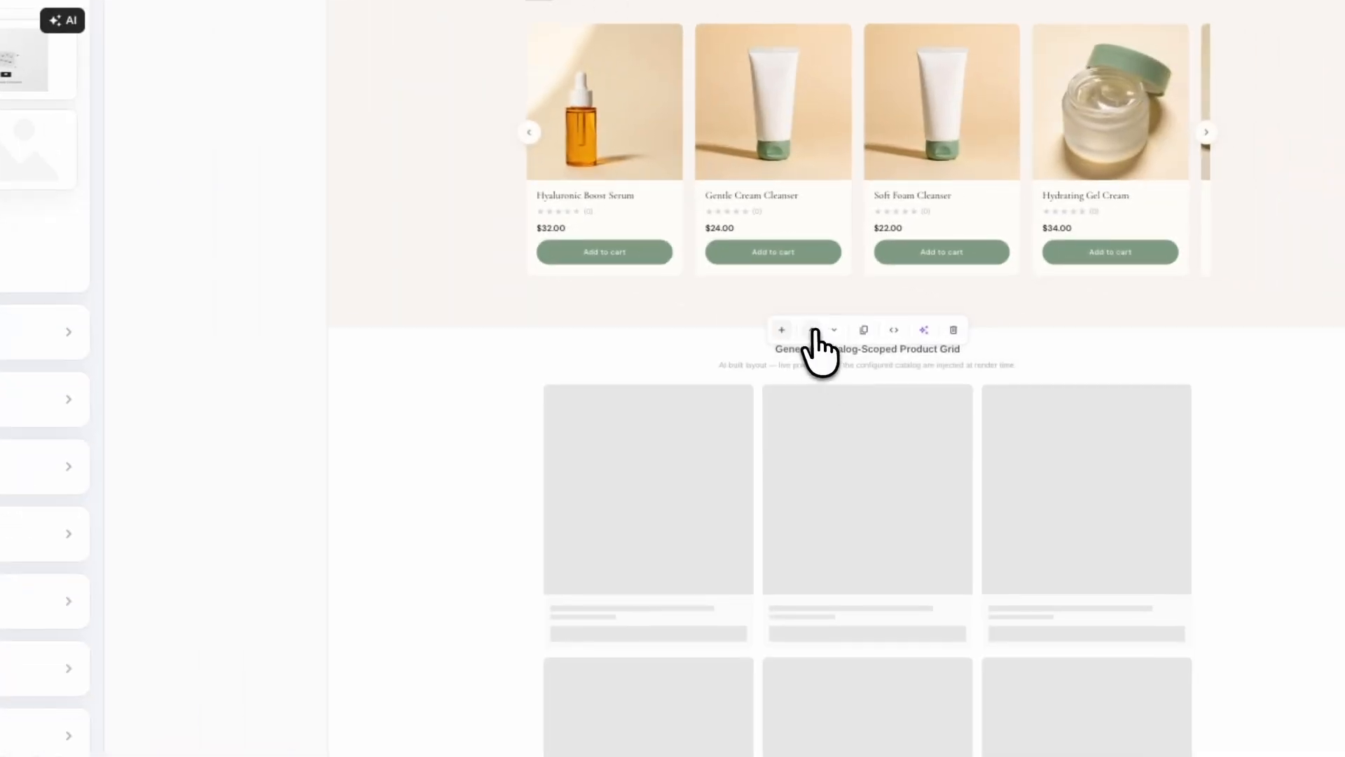
left_click(813, 333)
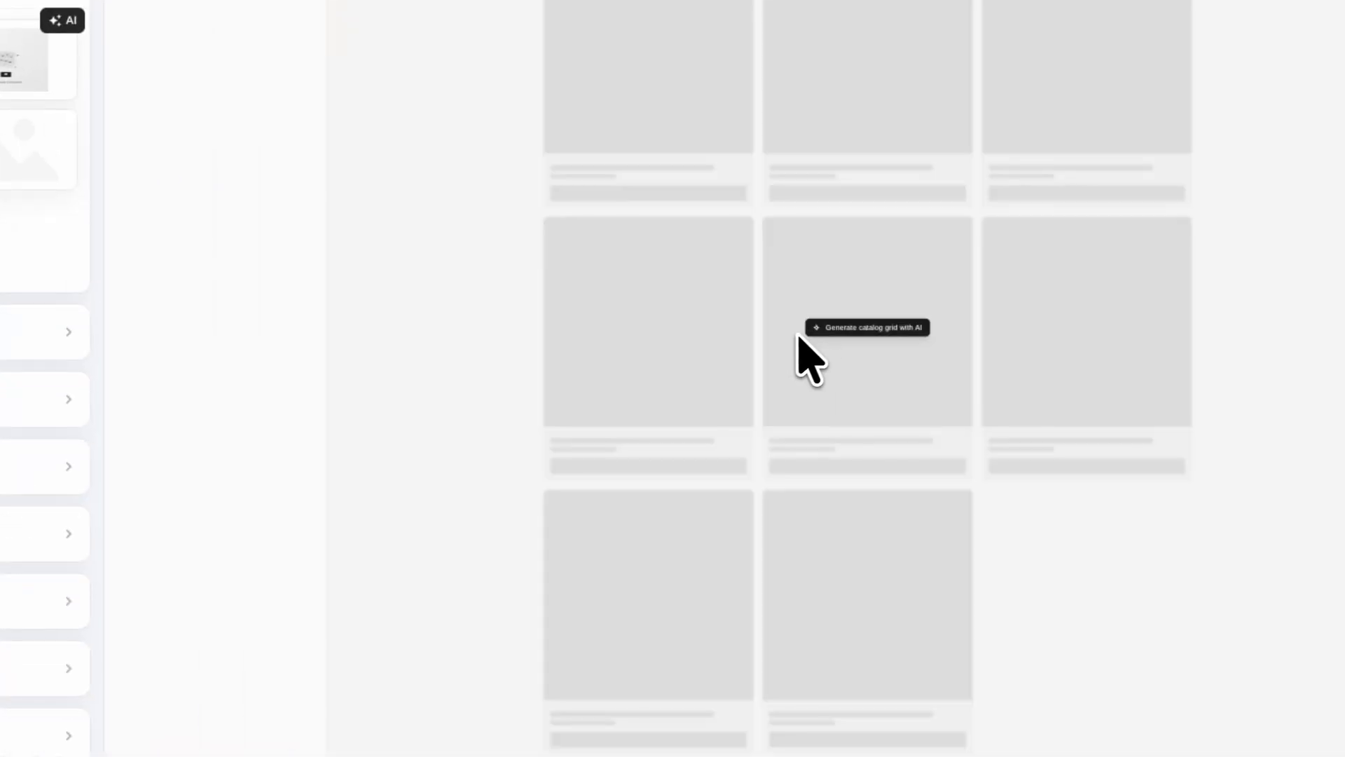
left_click(810, 435)
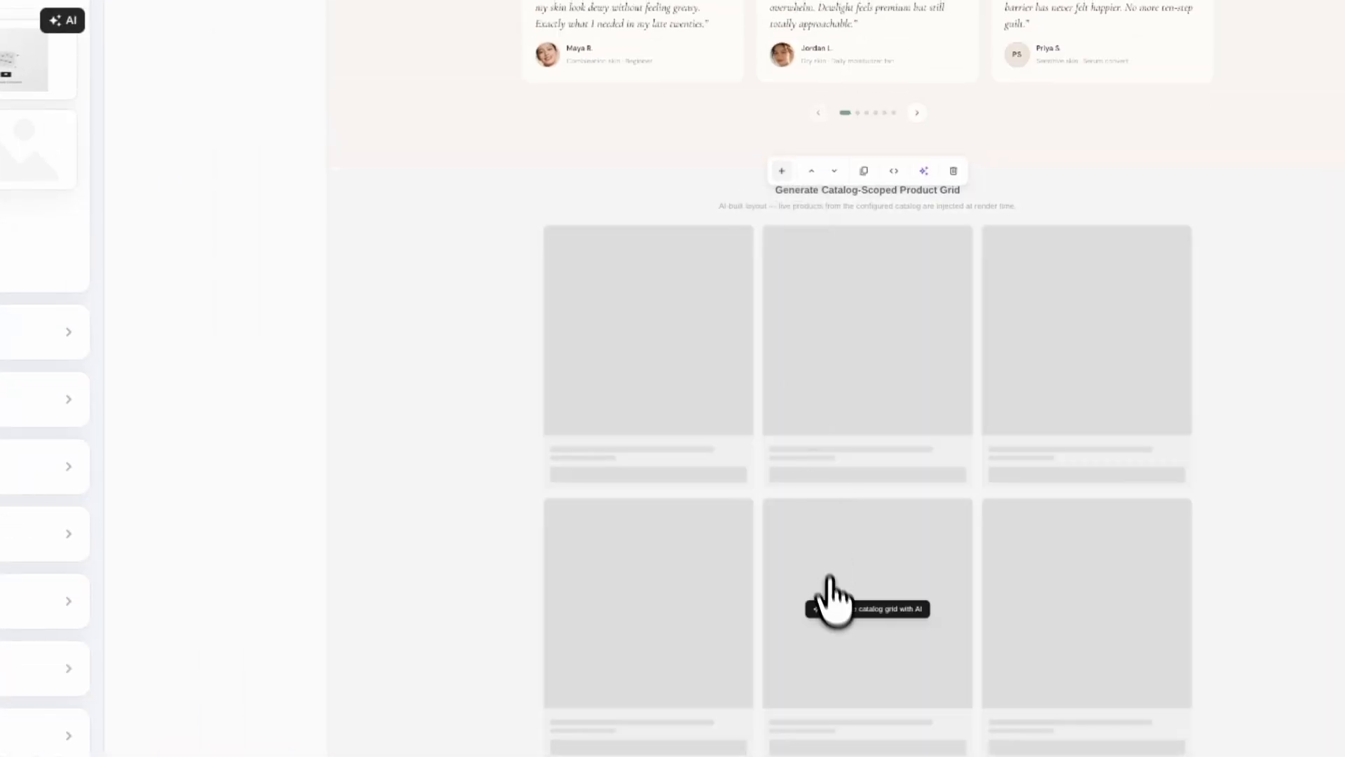
left_click(839, 613)
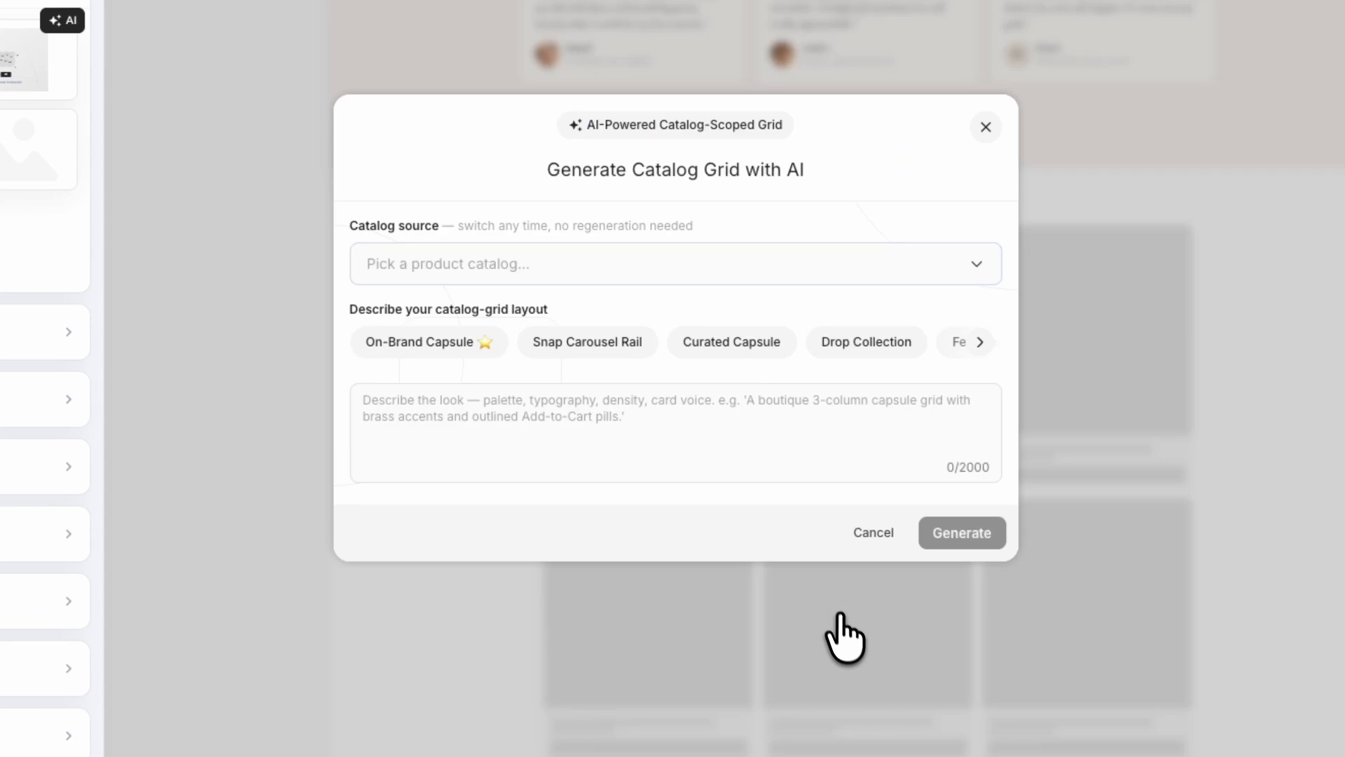
Step: Generate the catalog grid from the Glow Edit catalog with the On-Brand Capsule layout description
left_click(406, 273)
left_click(455, 406)
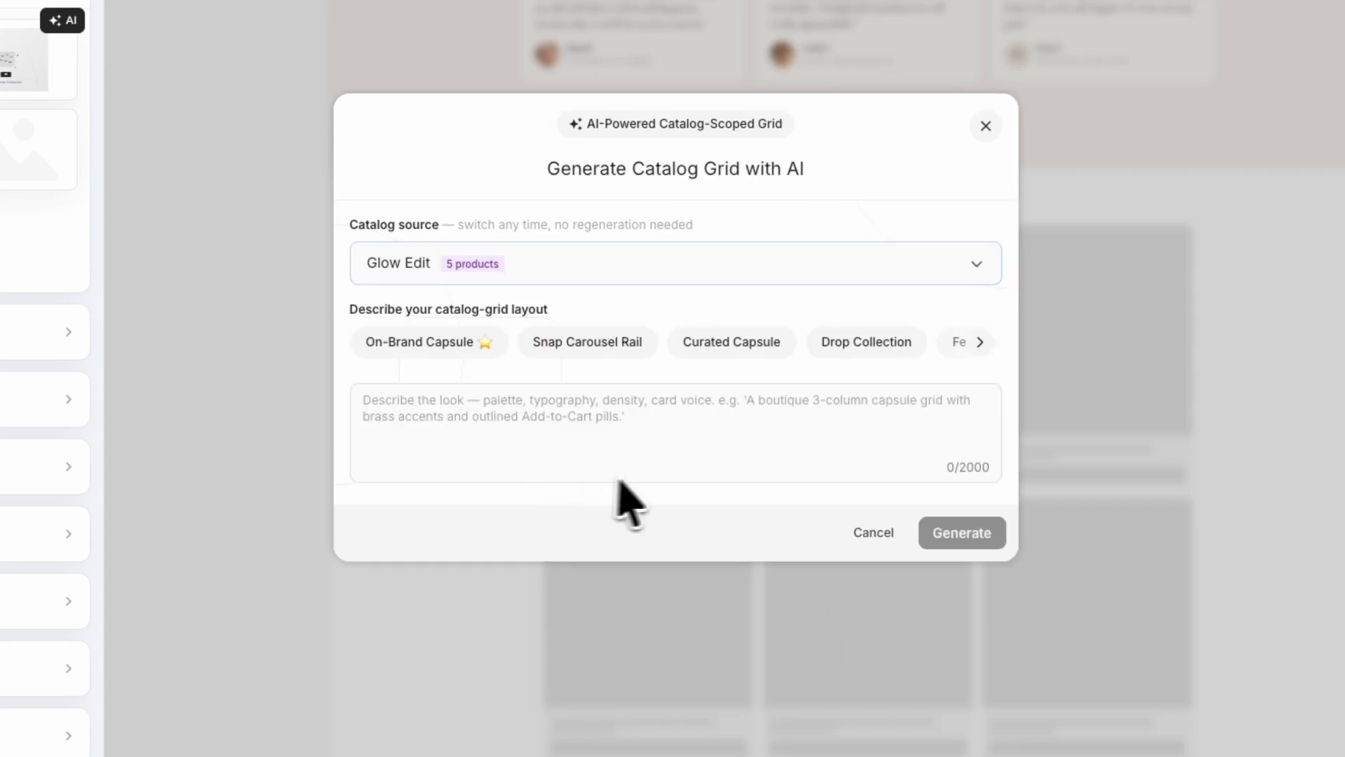
left_click(634, 454)
left_click(415, 342)
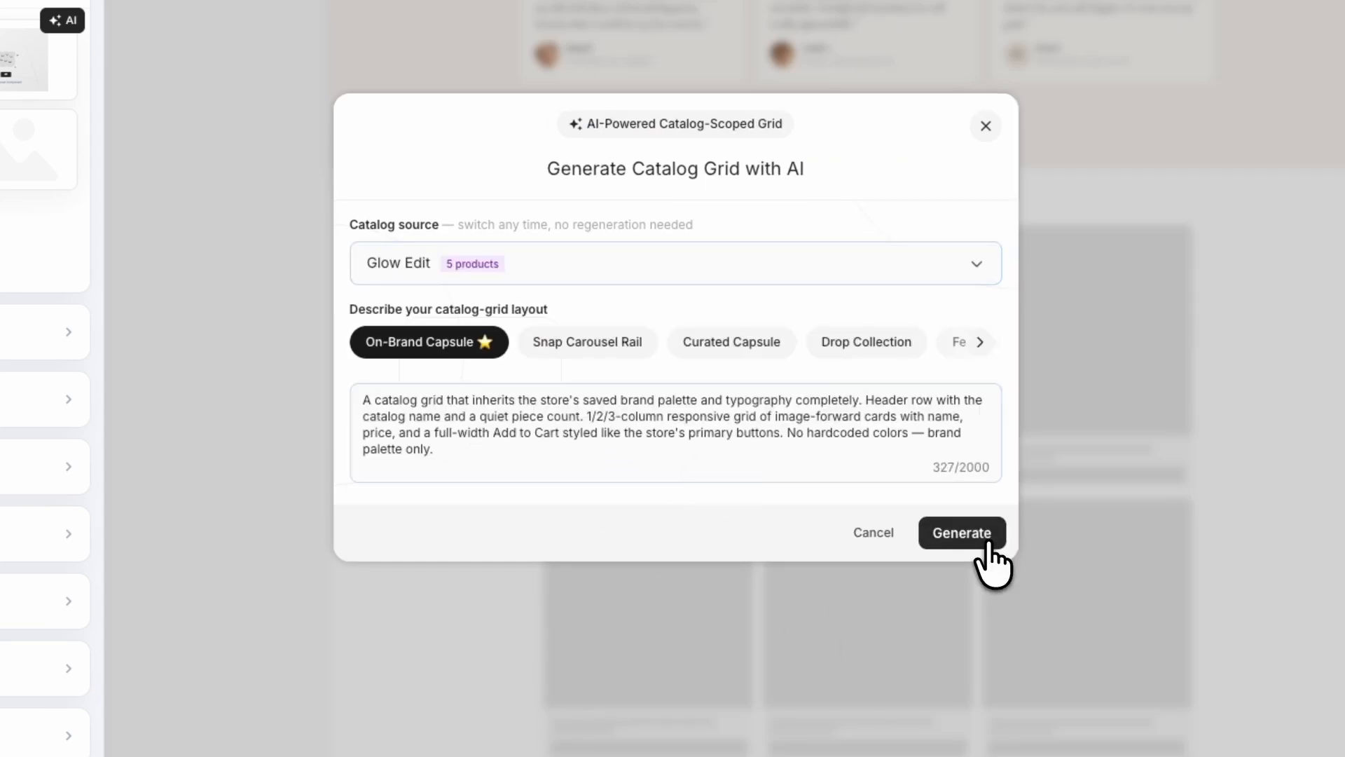
left_click(977, 538)
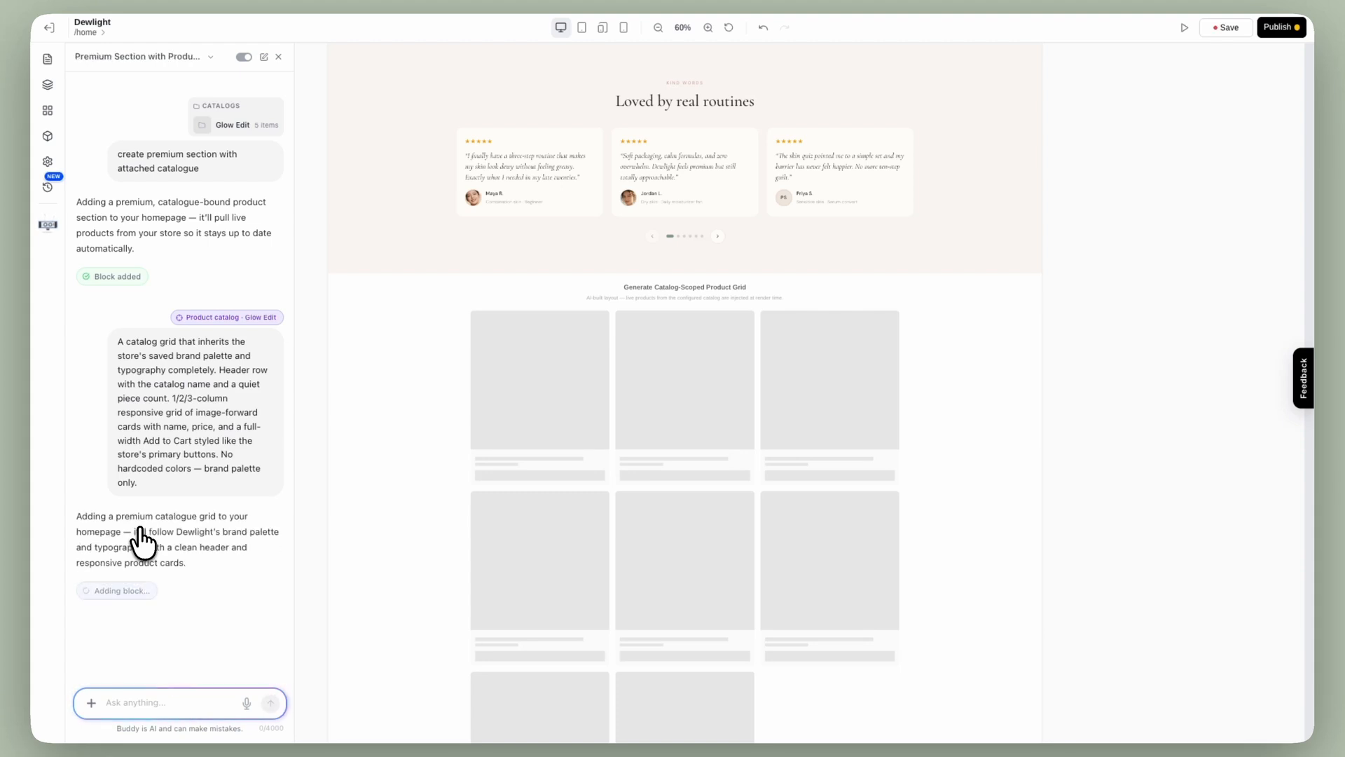
Step: Look over the generated catalog grid on the homepage and undo its addition
scroll(412, 506, "down", 7)
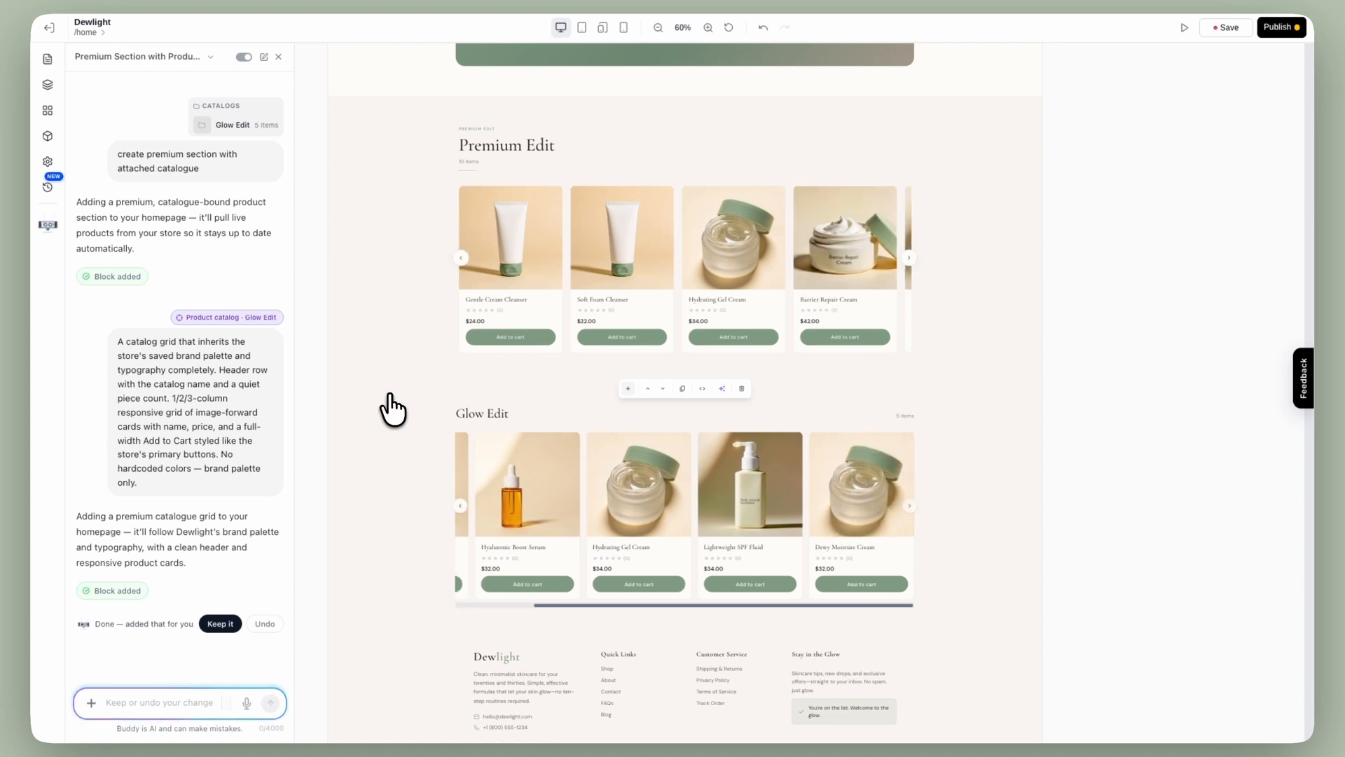
left_click(256, 622)
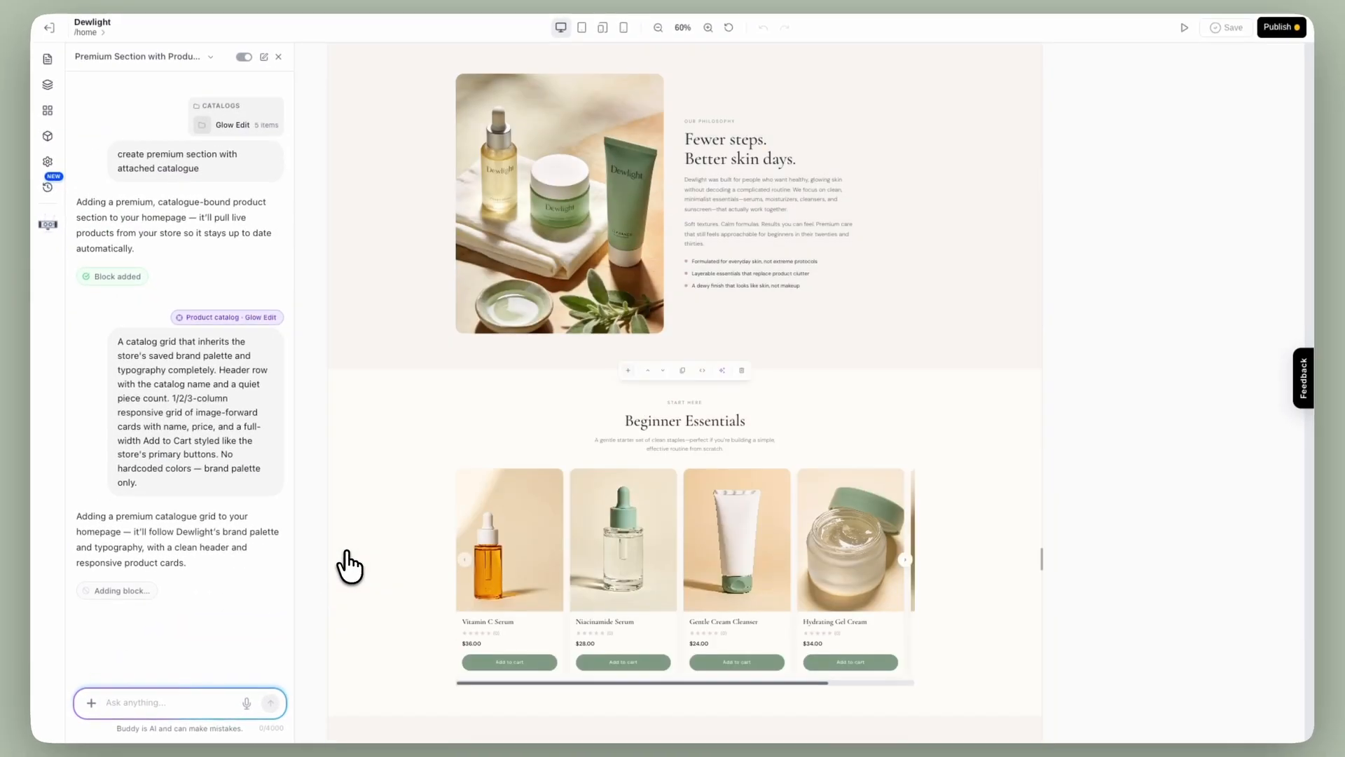
scroll(348, 565, "down", 5)
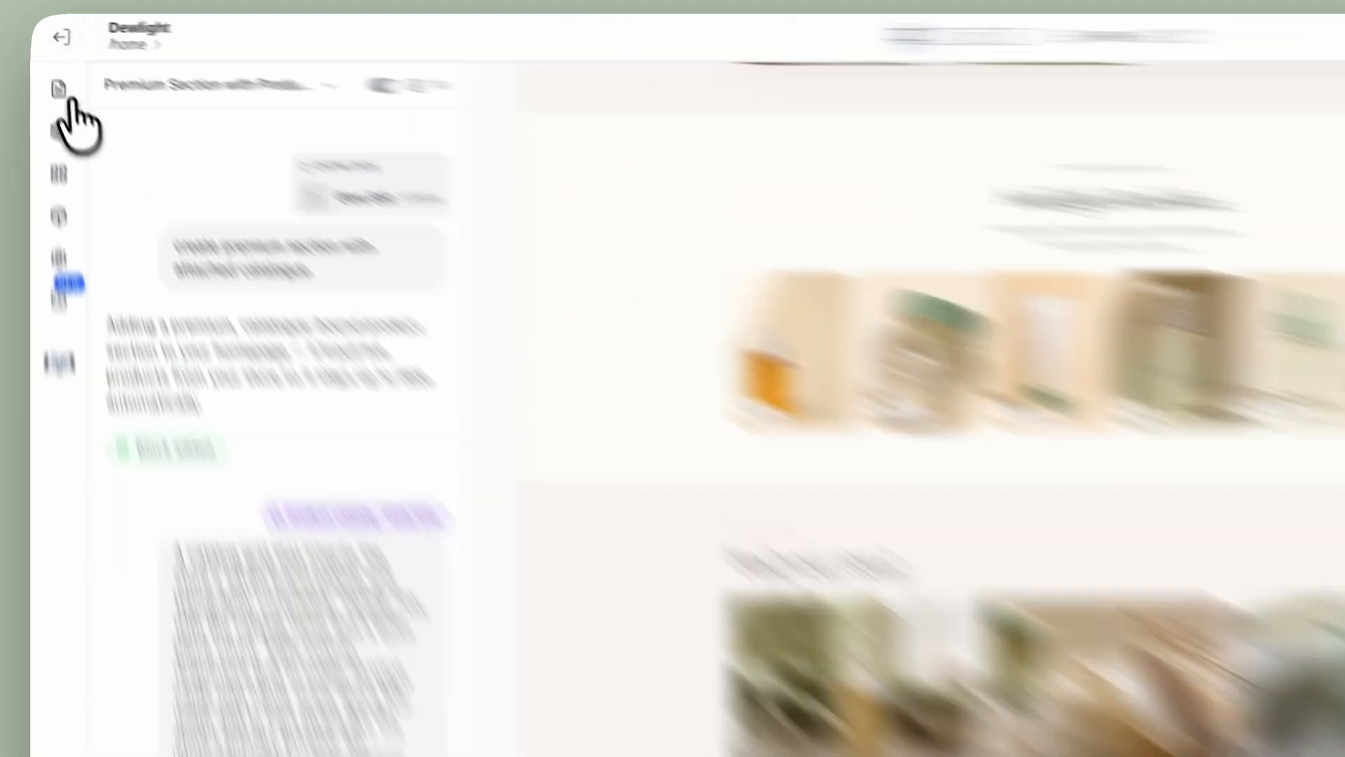
Step: Open the Products page and look through the whole product collection down to the footer
left_click(45, 57)
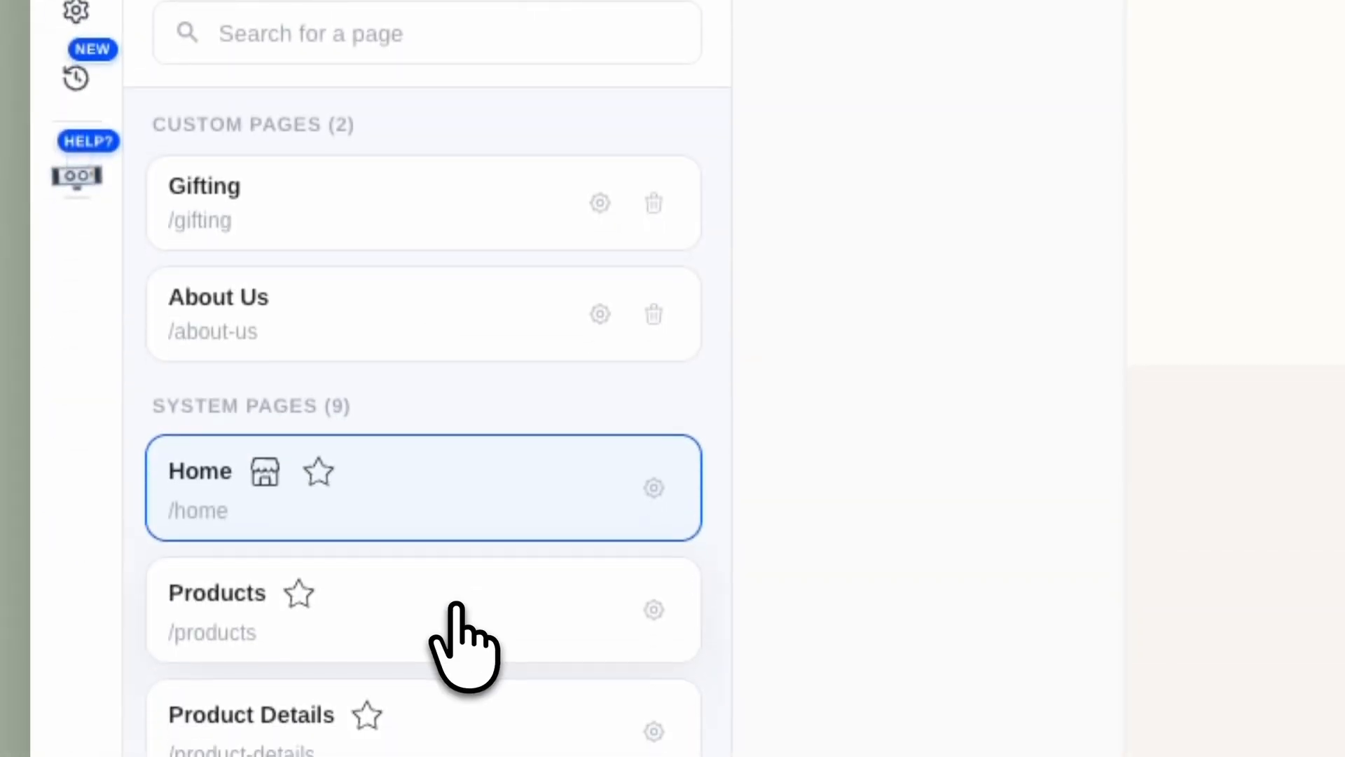
left_click(455, 631)
left_click(708, 28)
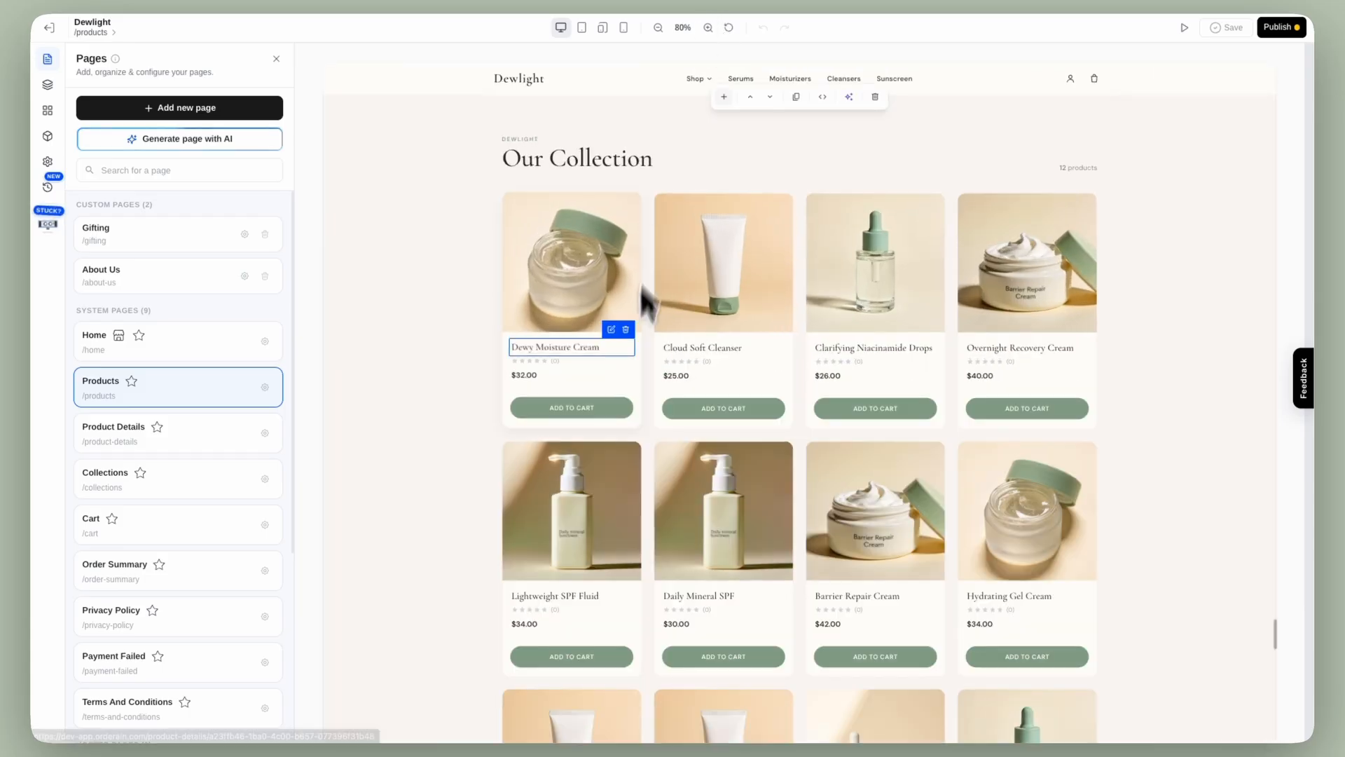
scroll(625, 352, "down", 4)
scroll(625, 353, "down", 5)
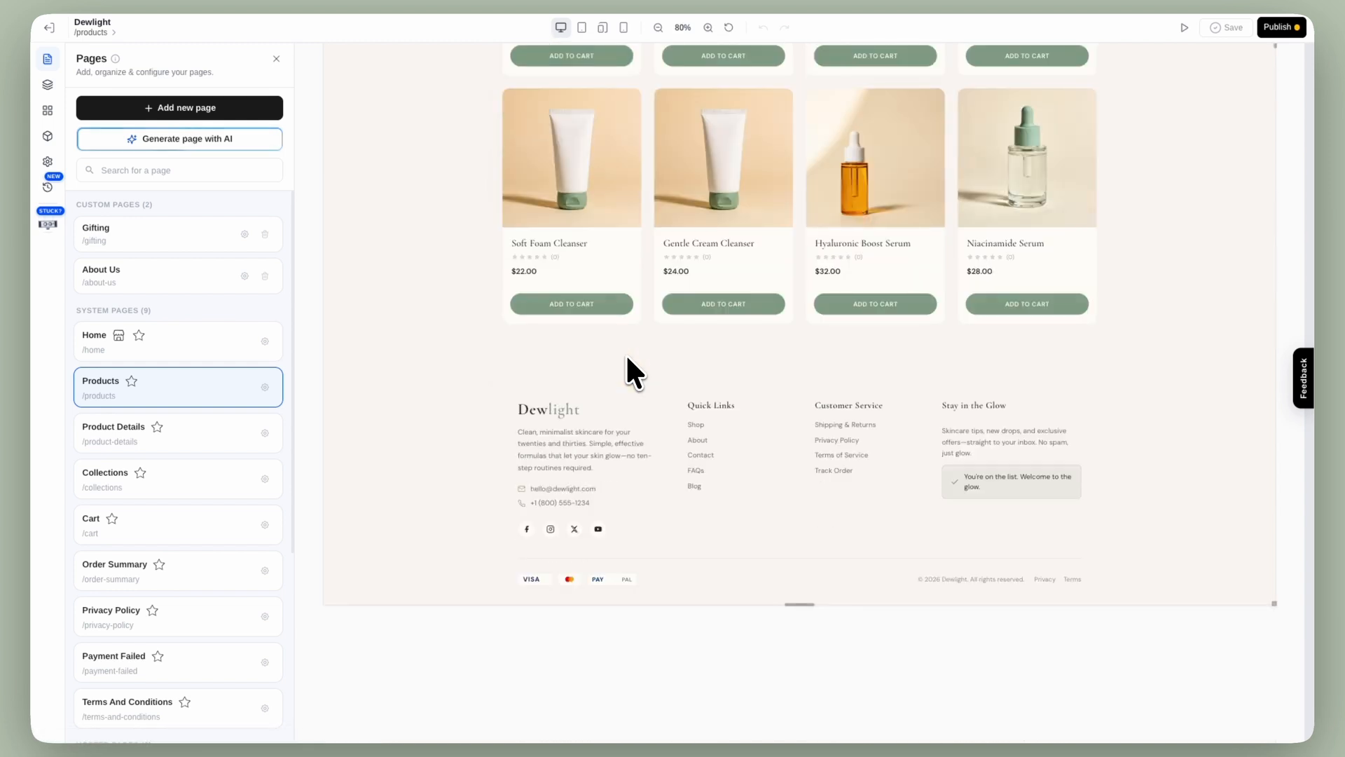
scroll(625, 353, "up", 9)
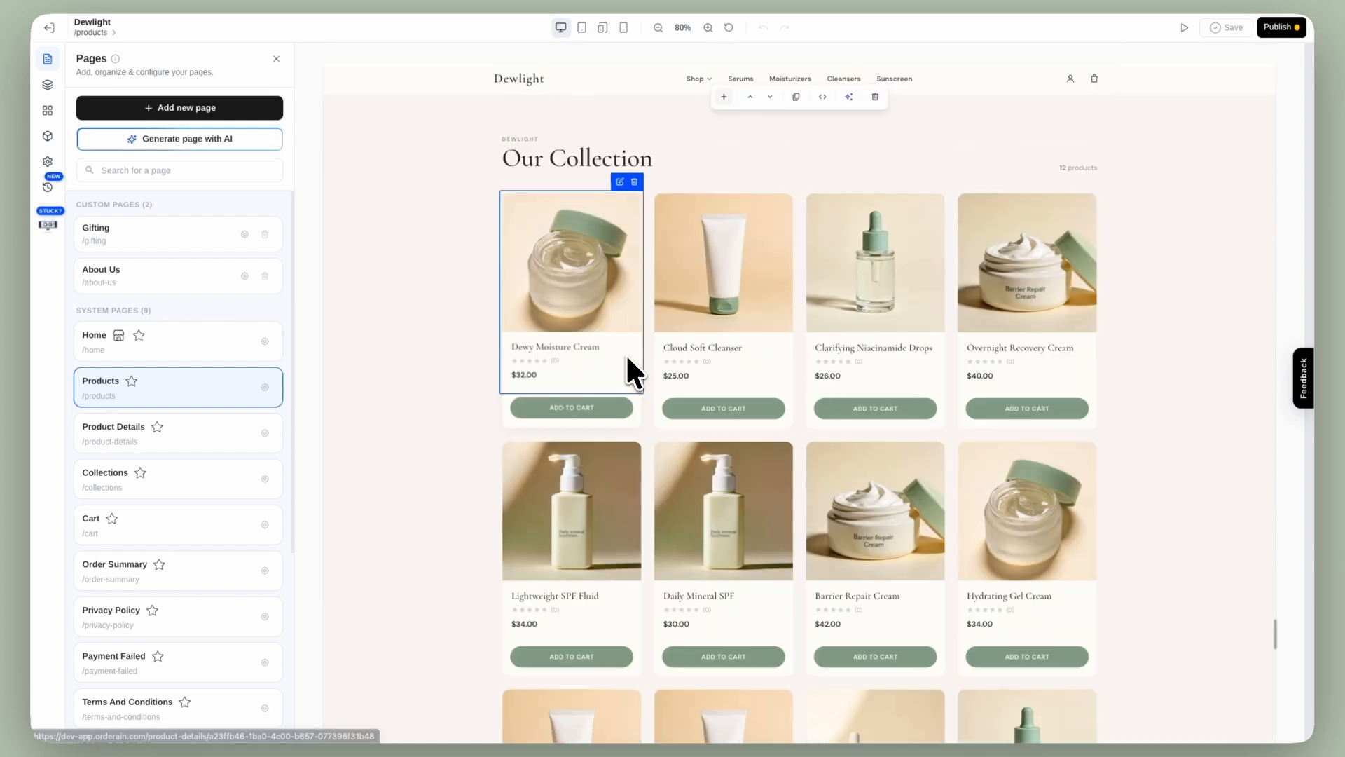
Step: Open the Product Details page and examine the product information and Customer Reviews section
left_click(131, 440)
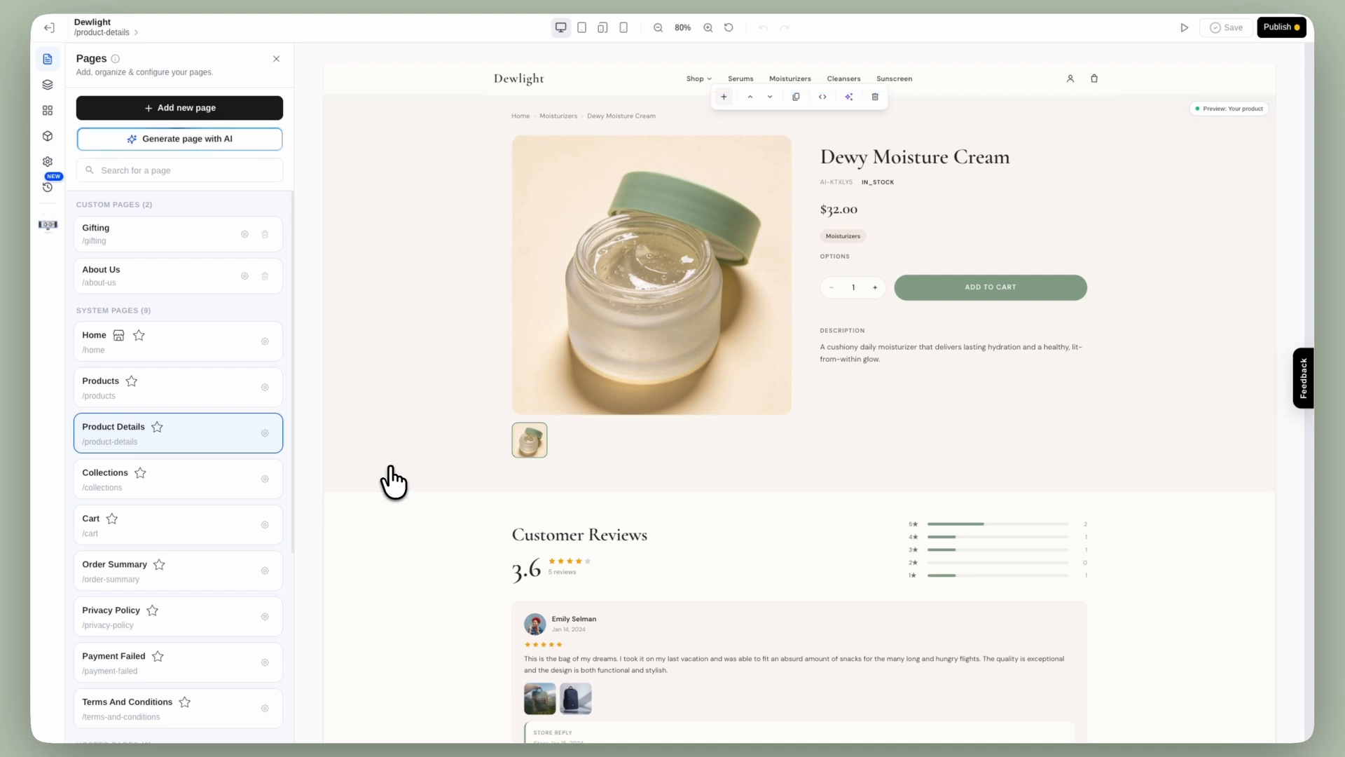
scroll(394, 480, "down", 5)
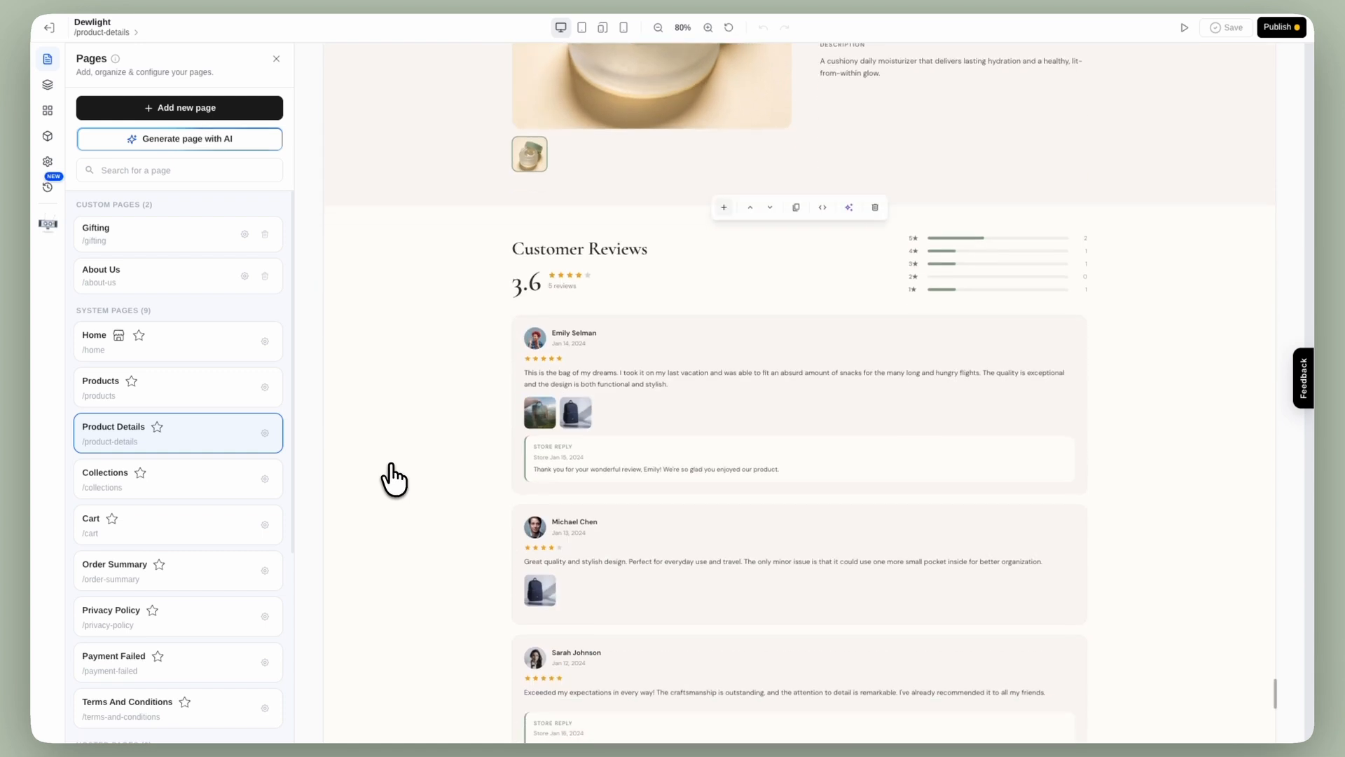
scroll(394, 481, "down", 2)
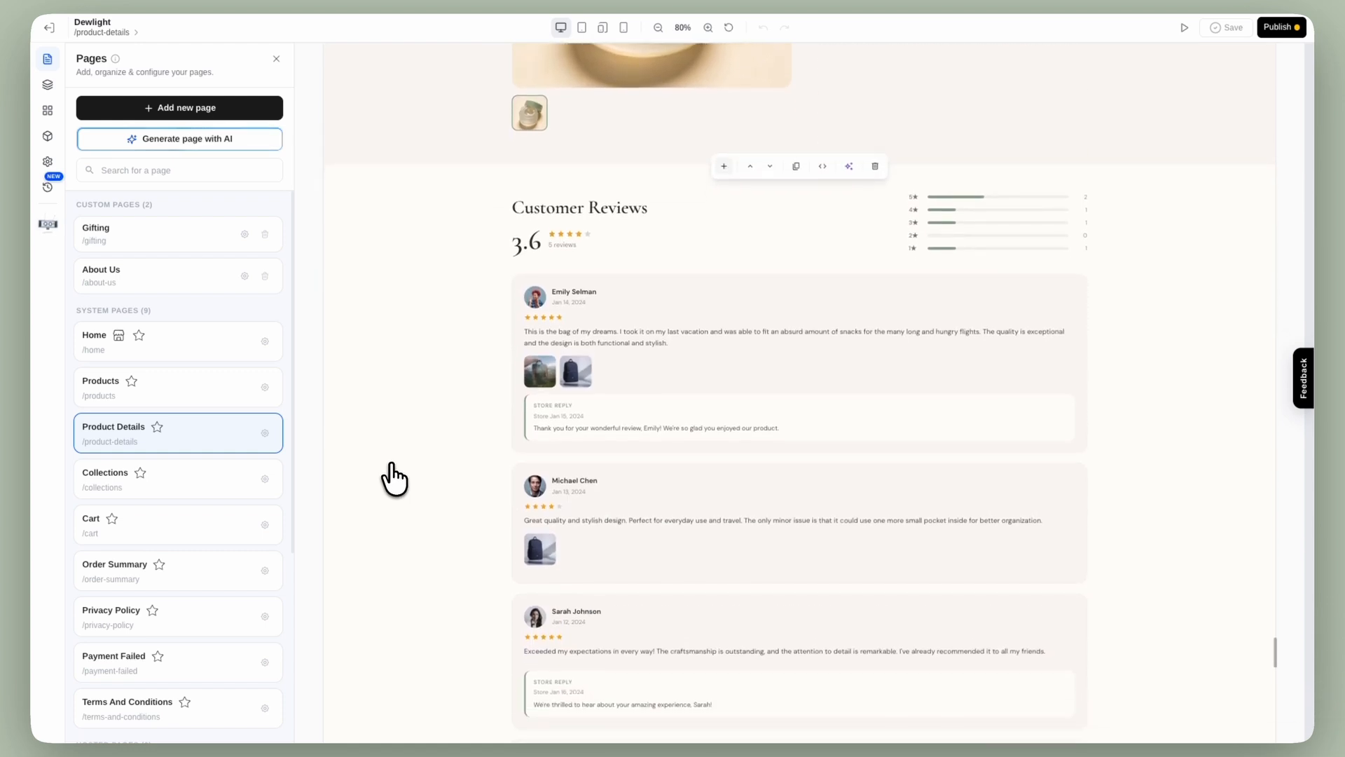
scroll(394, 481, "down", 1)
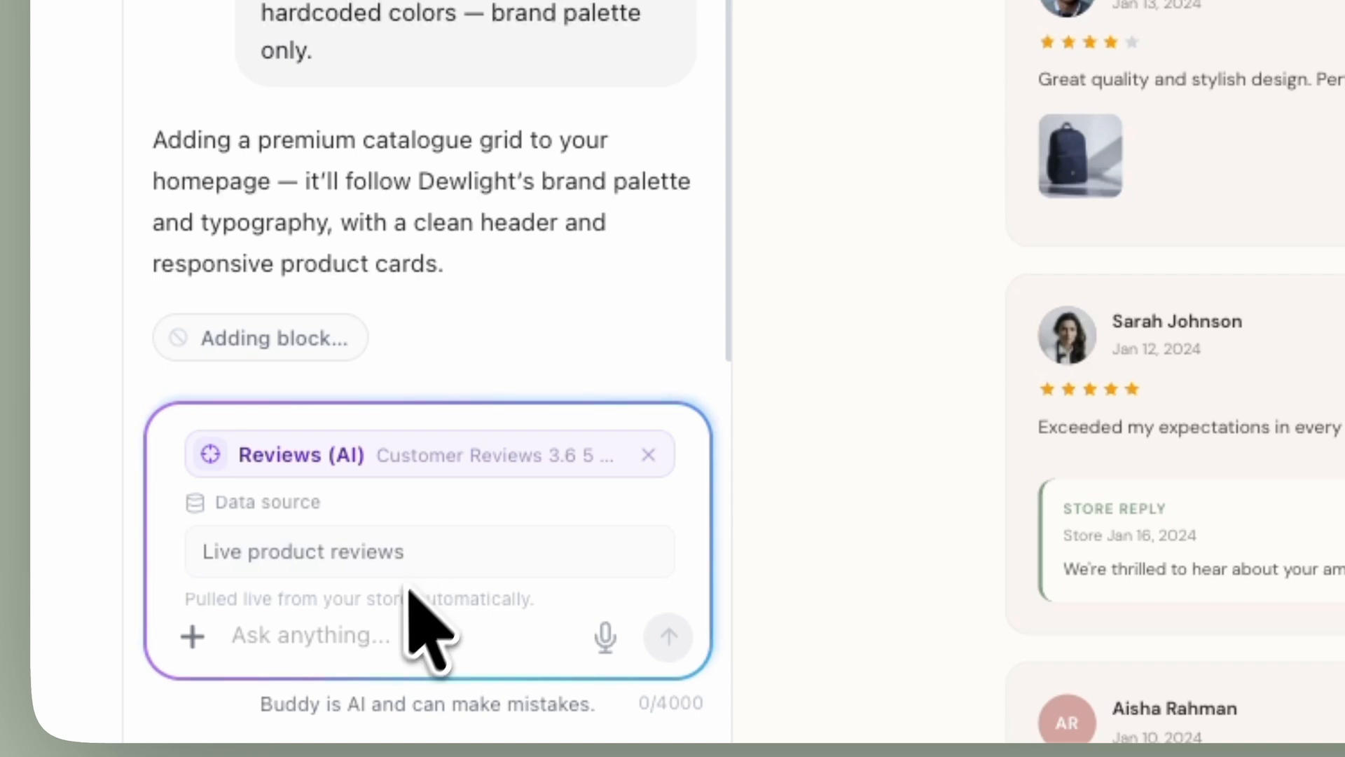
Step: Ask the assistant to "Redesign this review section like showing the review in cards like google review" for the Customer Reviews block
left_click(390, 634)
type("Redi")
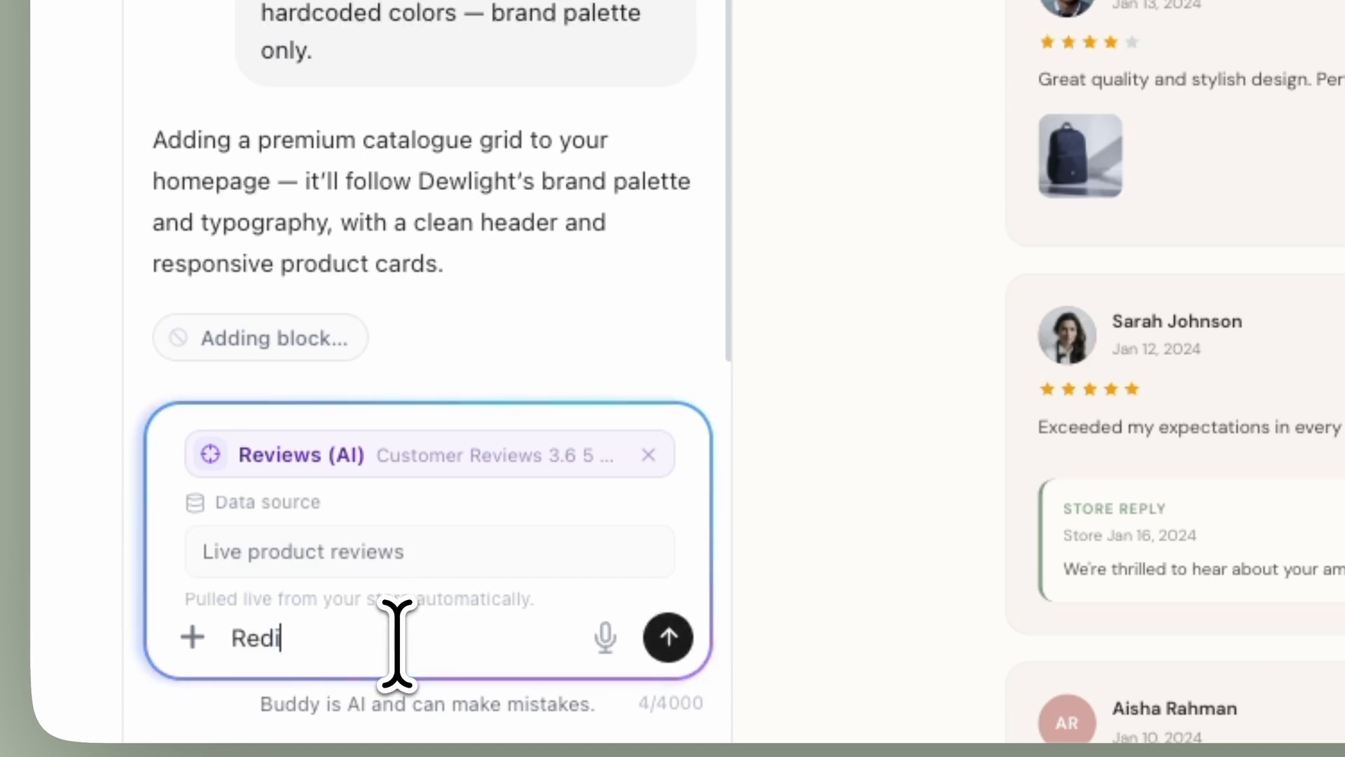
key("BackSpace")
type("es")
type("ign this review section like ")
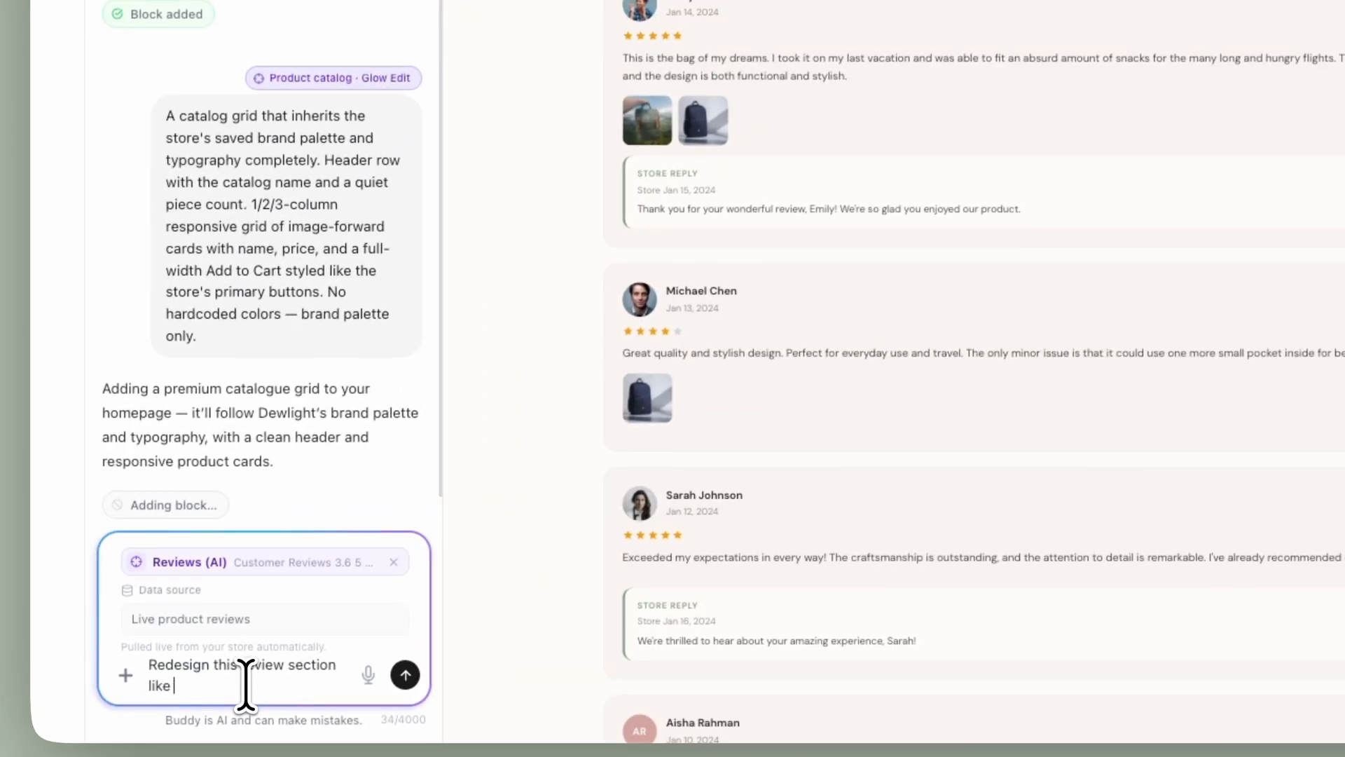
type("showing the review in cards like google review")
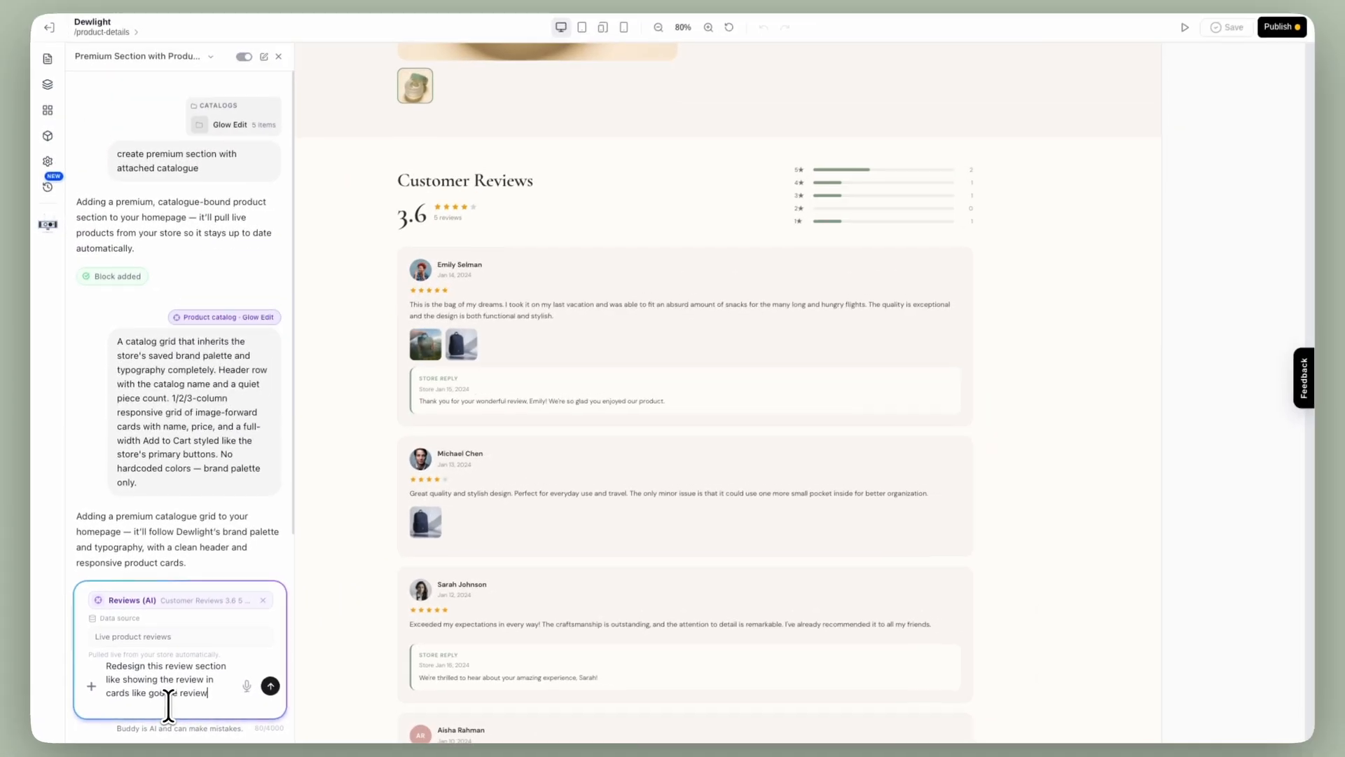
key("Return")
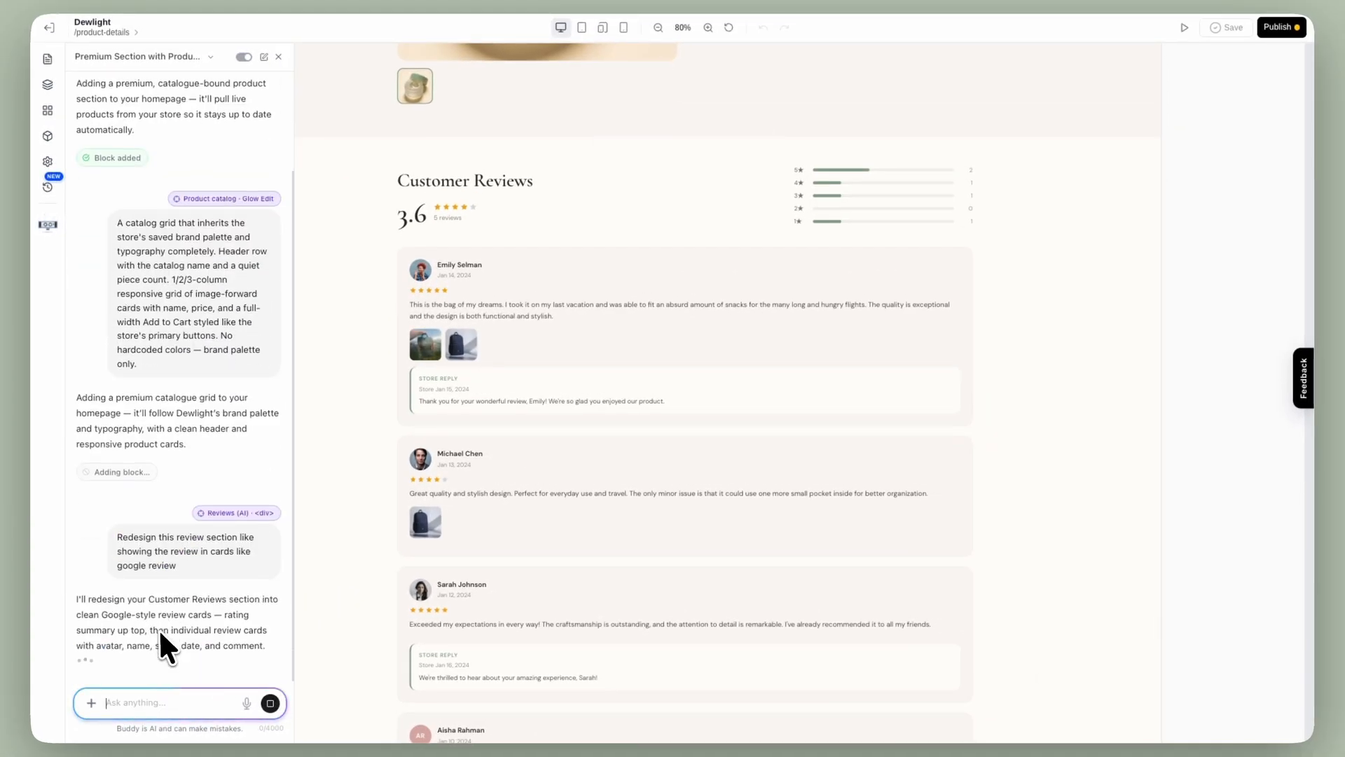
Step: Send the follow-up "it should like cards in vertical, no need to align it but properly show one after another, like pinterest grid"
left_click(234, 660)
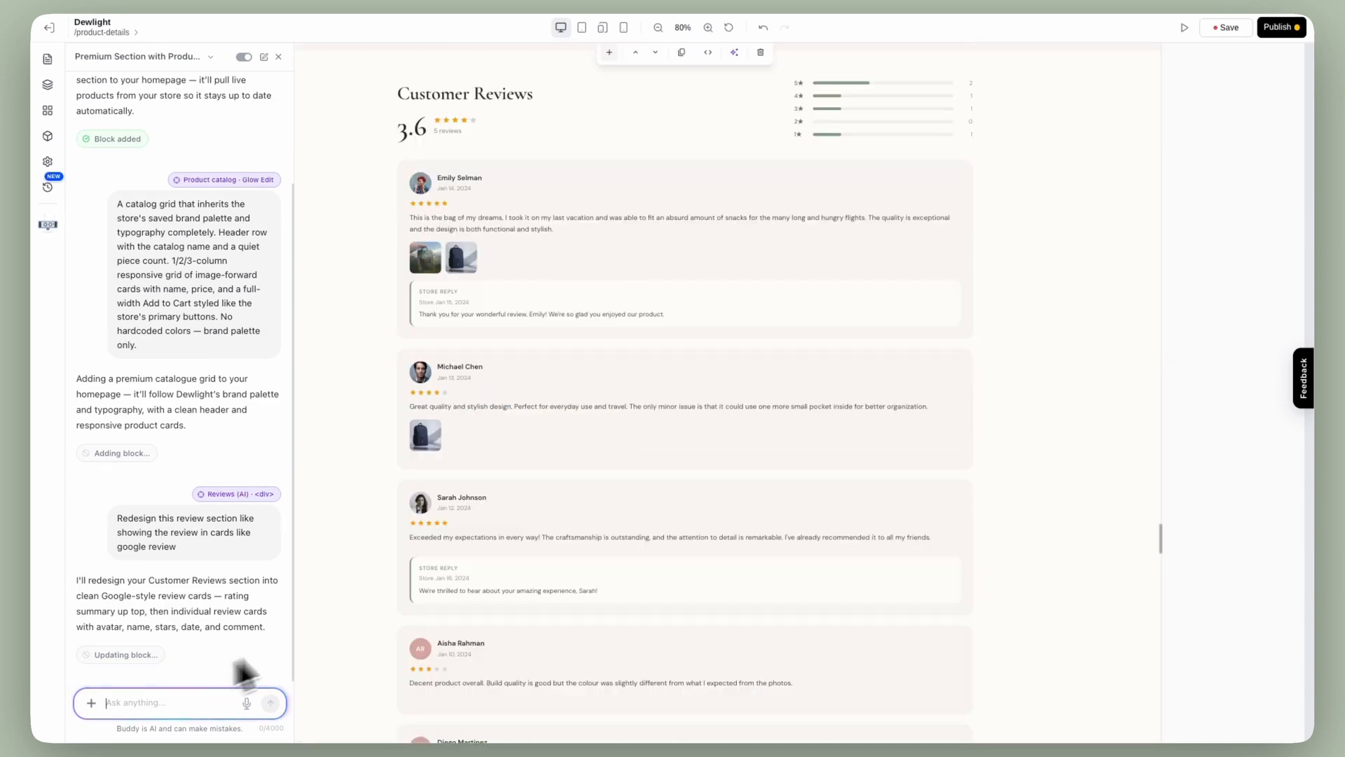
type("it should like cards in vertical, no need to align it")
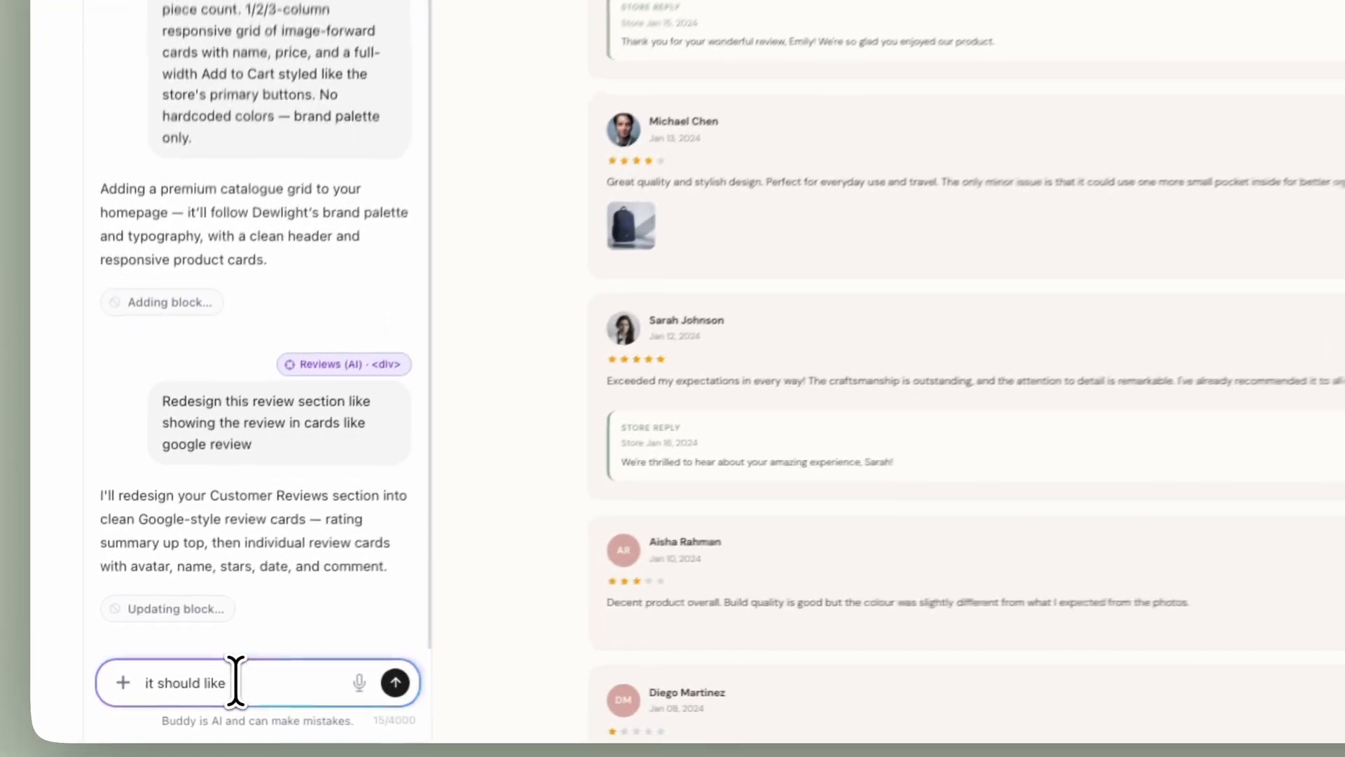
type(" but looks")
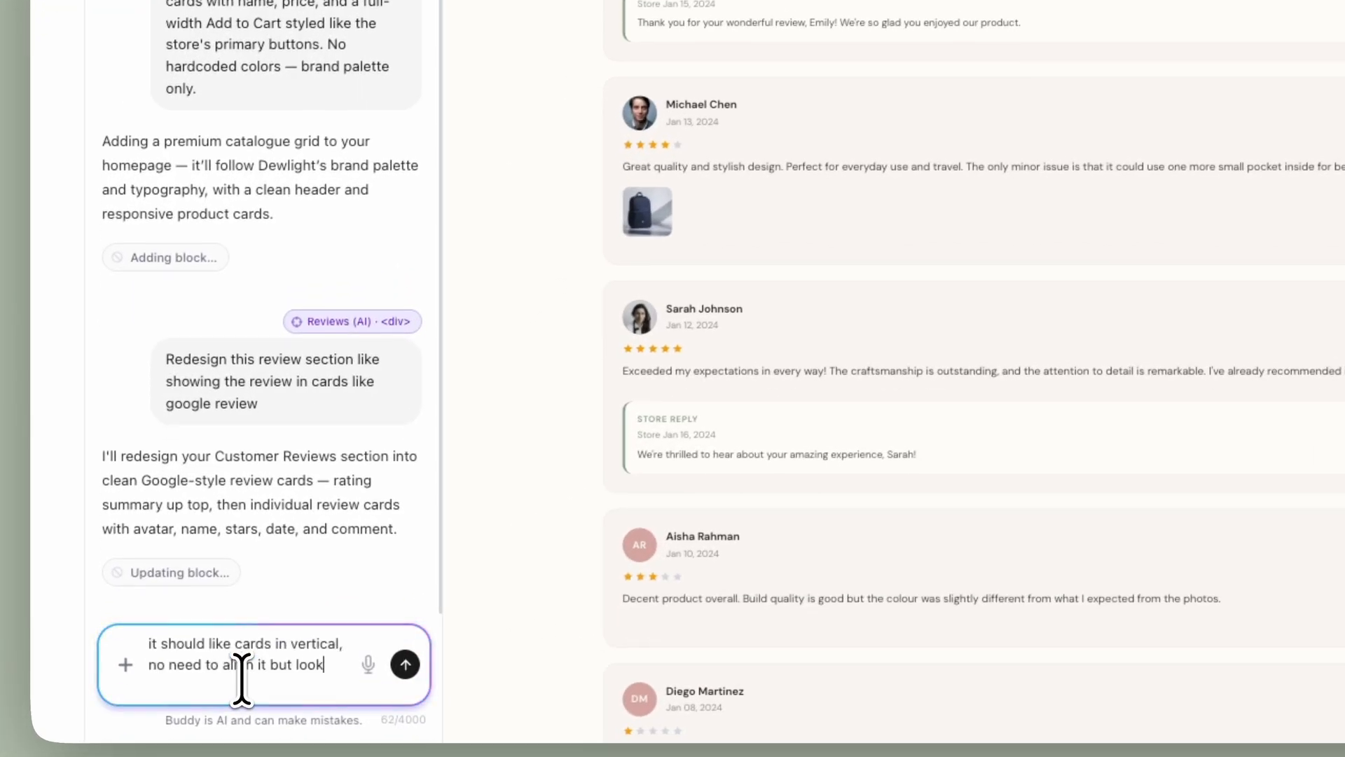
key("BackSpace")
key("BackSpace")
key("BackSpace")
key("BackSpace")
key("BackSpace")
type("properly show one after another, like pinterest grid")
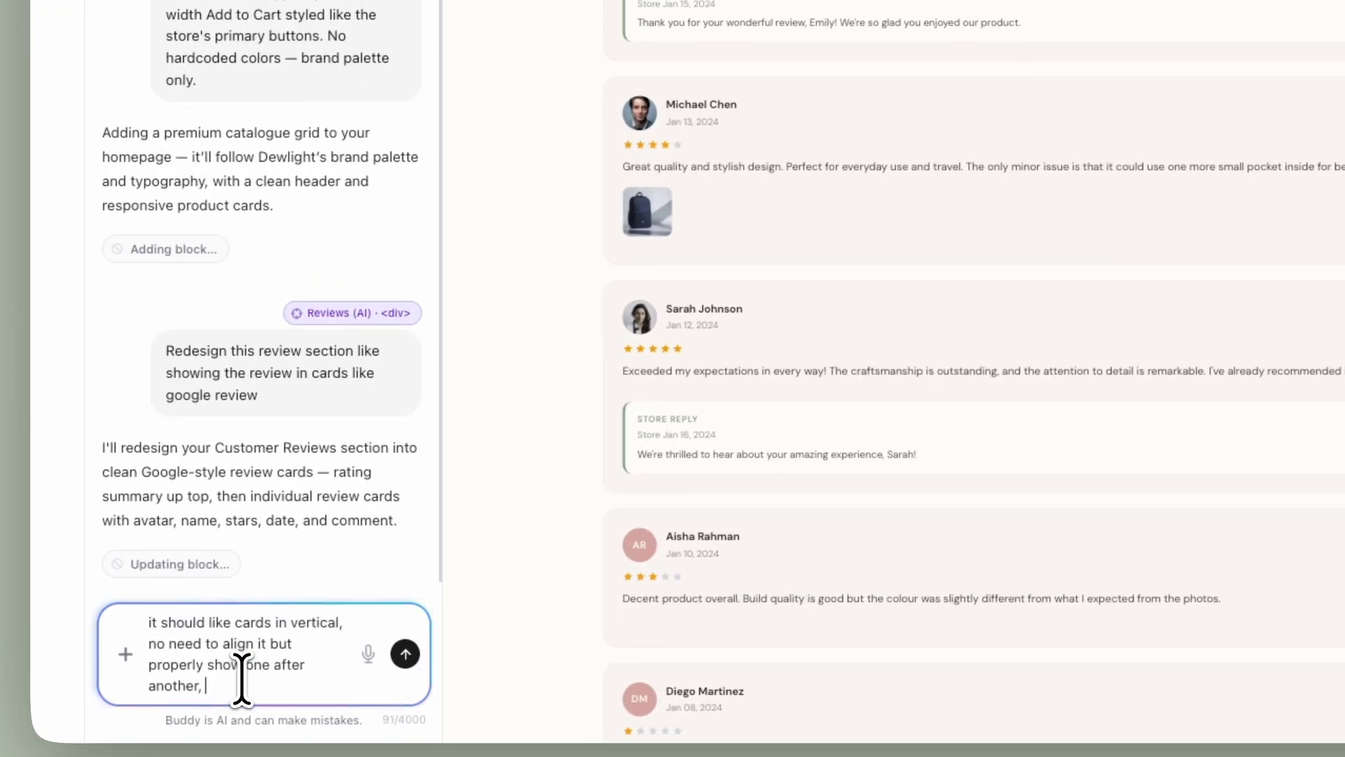
key("Return")
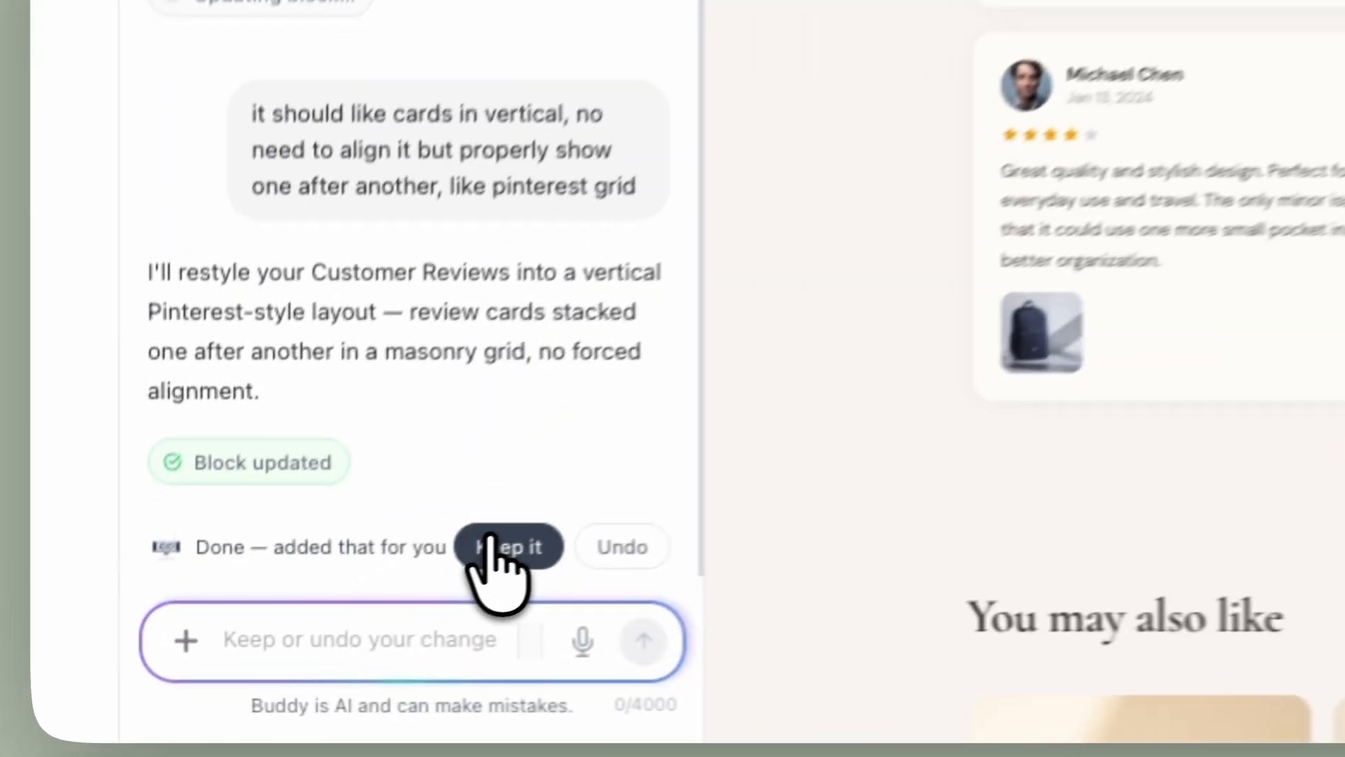
Step: Keep the Pinterest-style card redesign of the Customer Reviews section and check it on the Product Details page
left_click(203, 666)
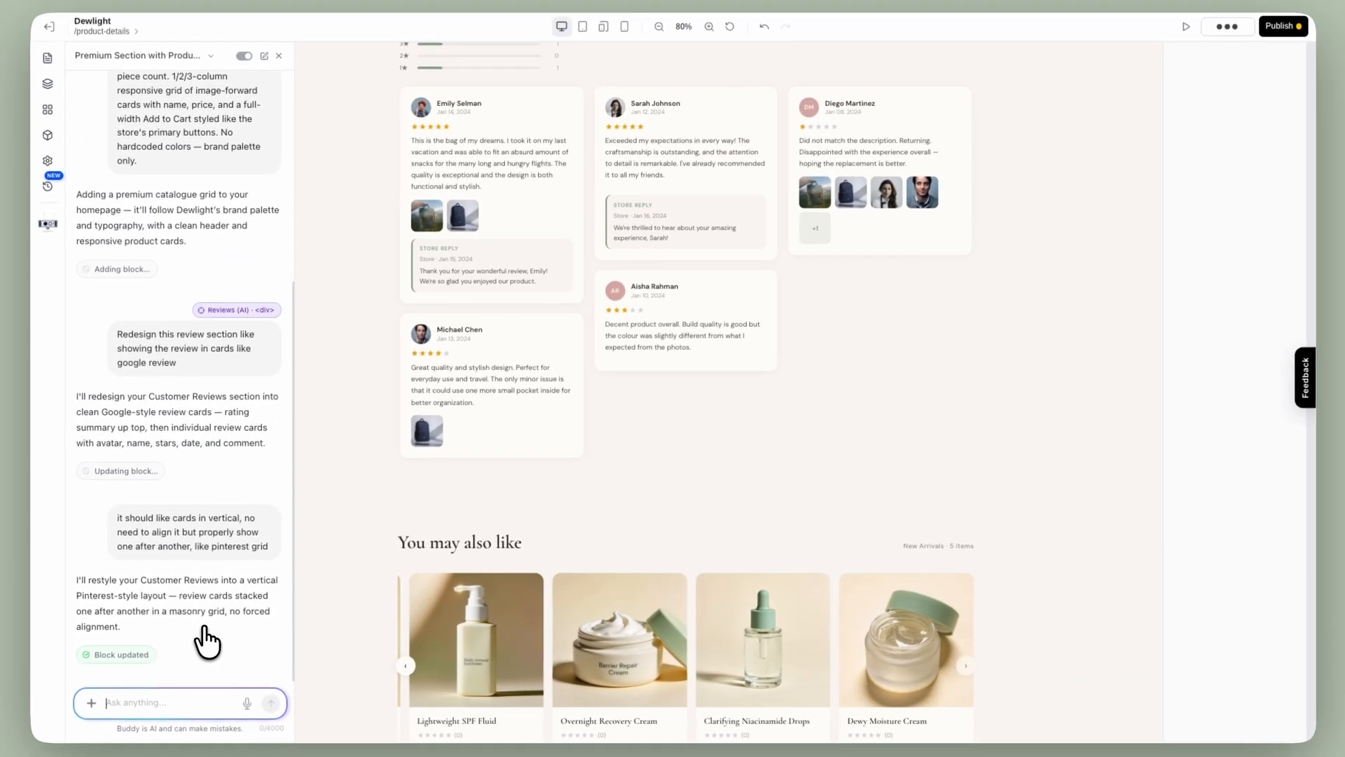
scroll(362, 635, "up", 8)
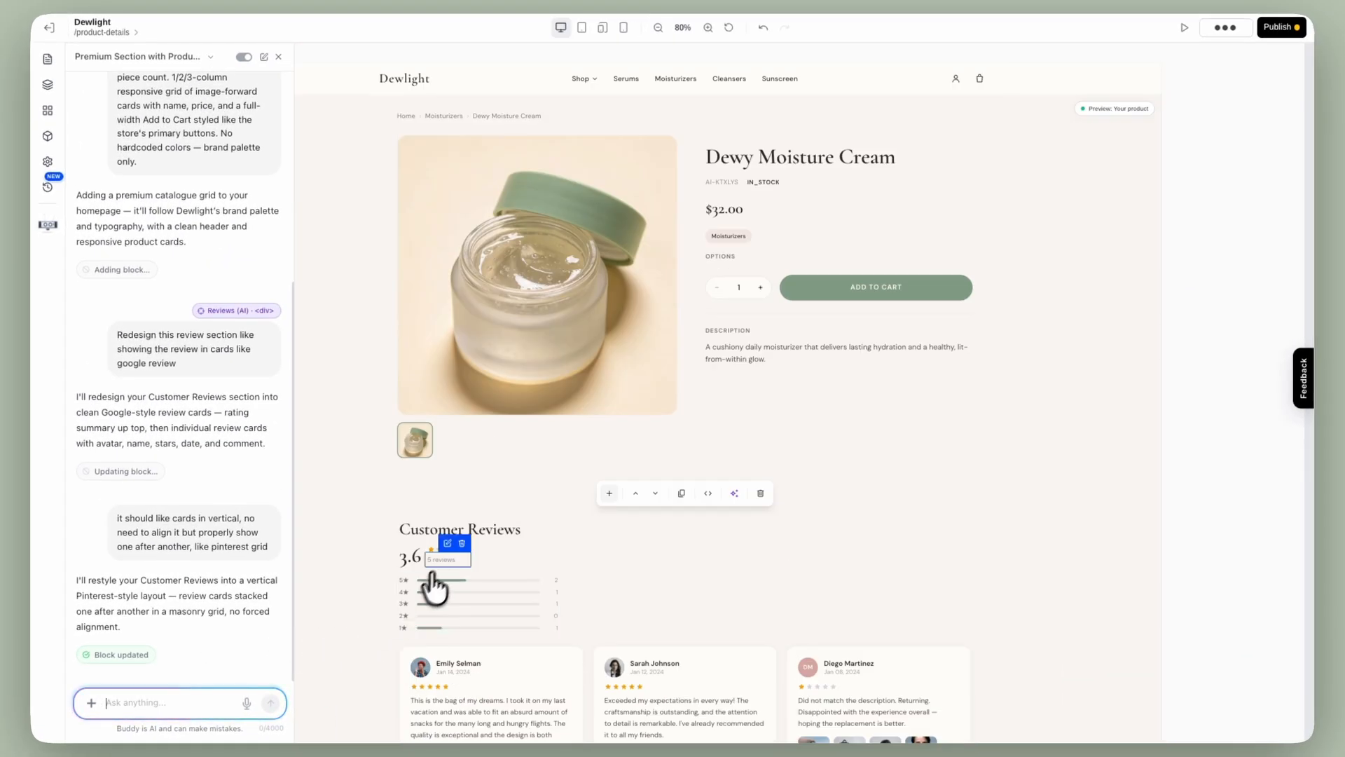
scroll(427, 581, "down", 5)
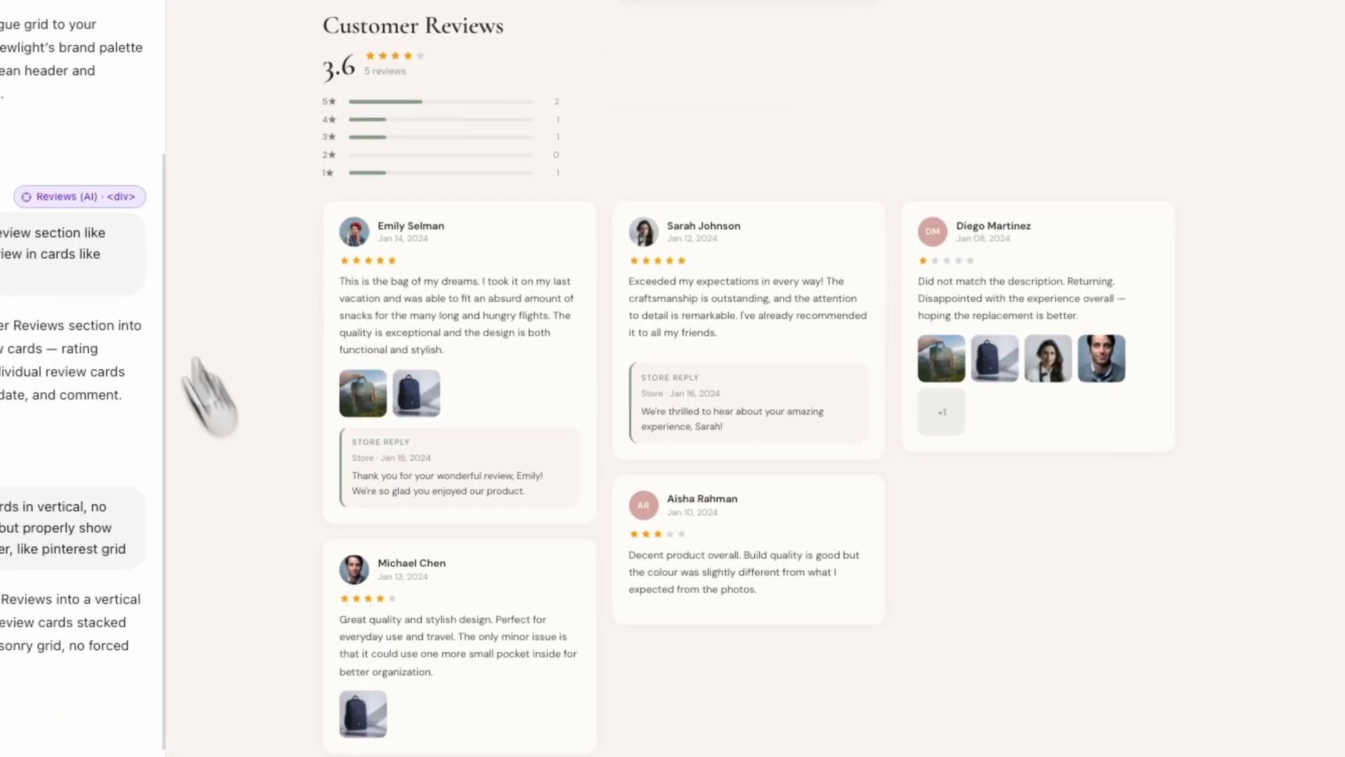
Step: Open the Collections page from the store's page list and look through its categories, filters and product grid
left_click(42, 54)
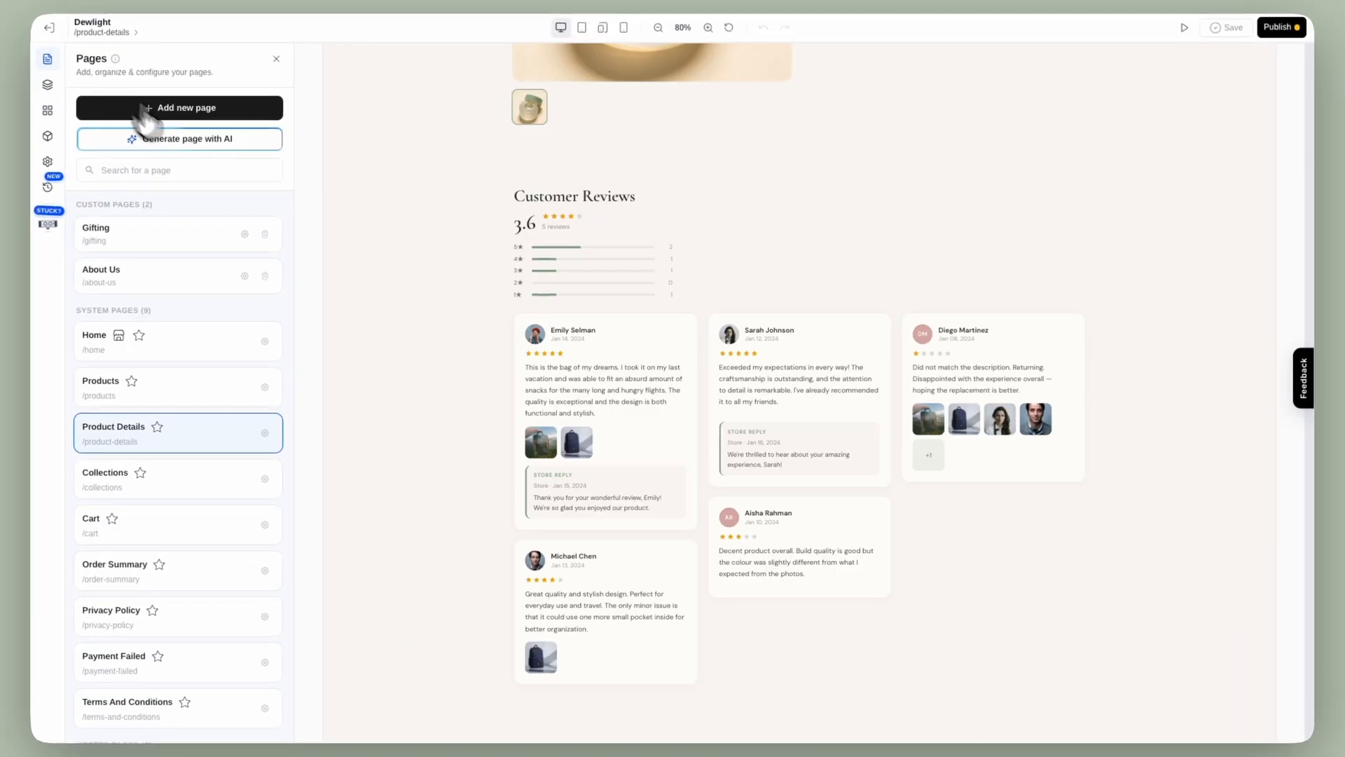
left_click(205, 475)
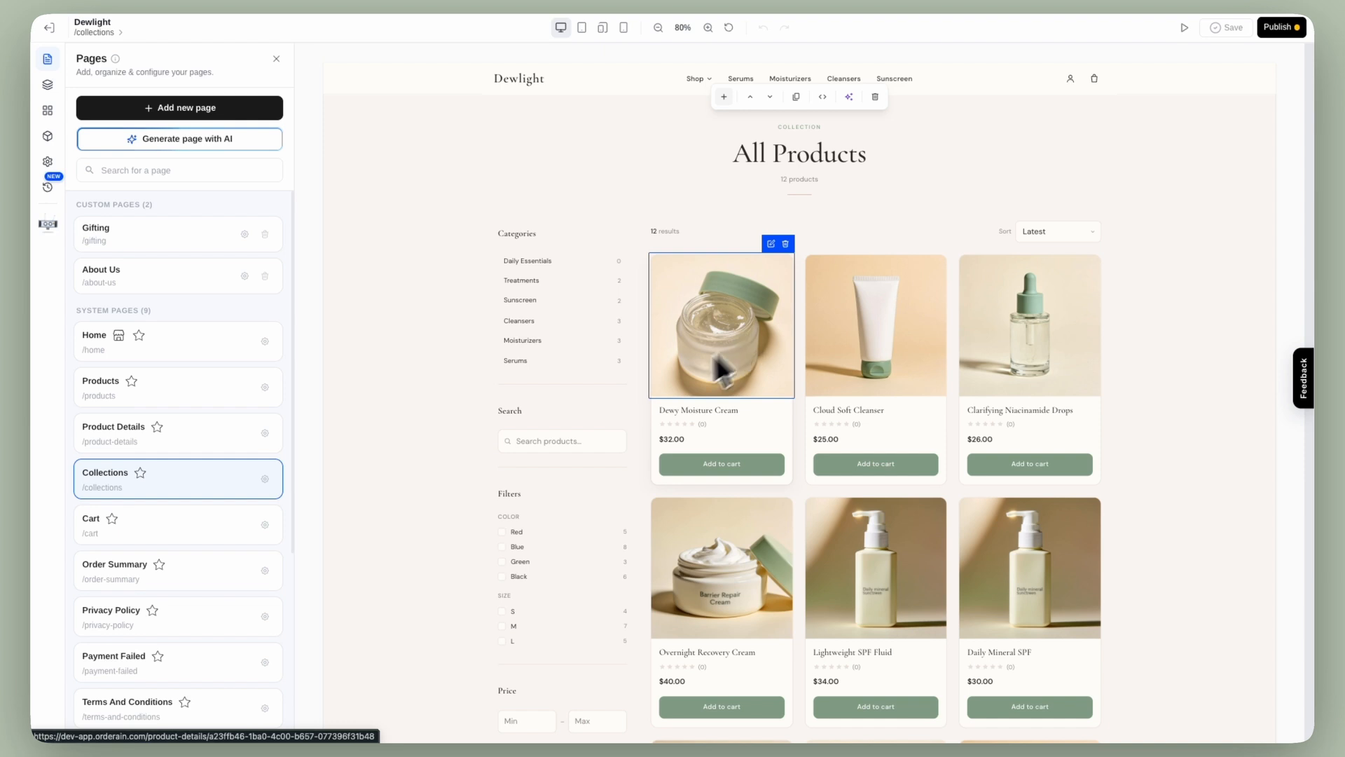
scroll(541, 438, "down", 8)
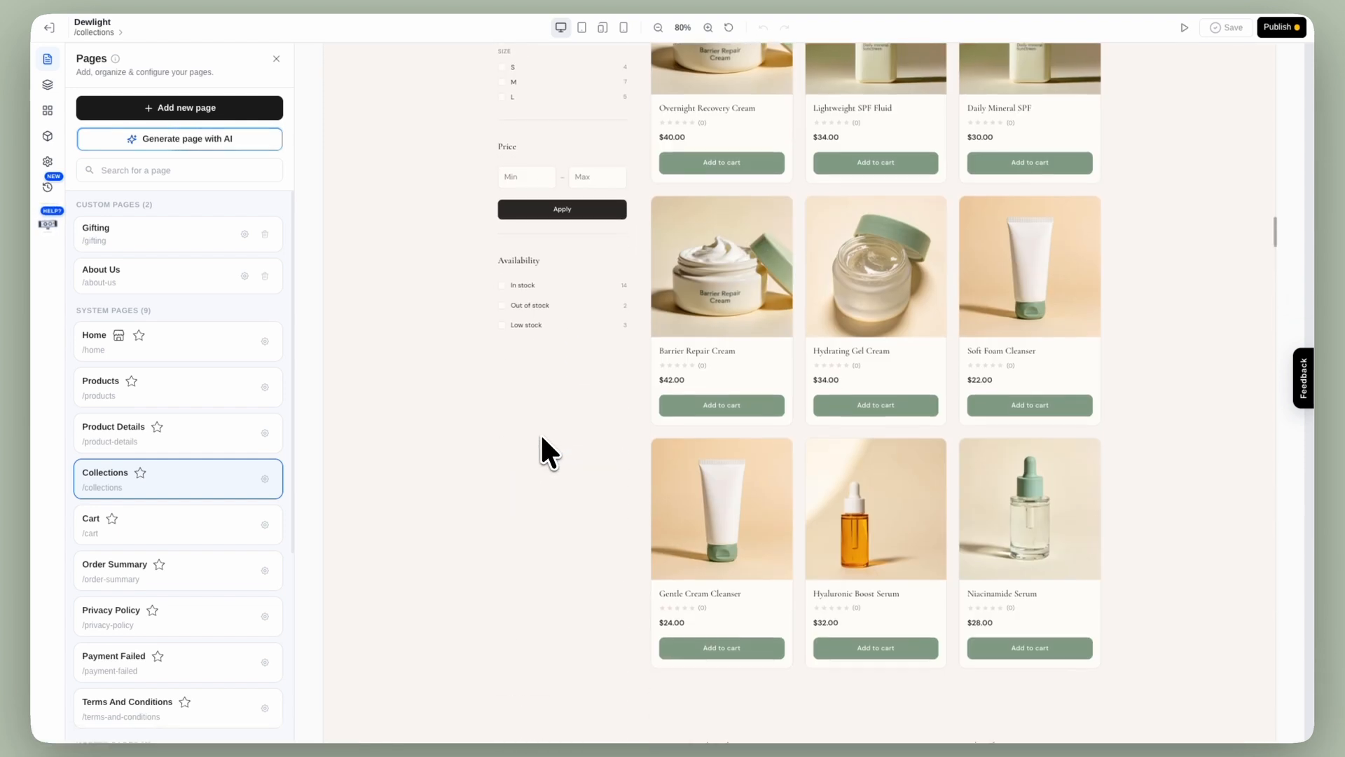
scroll(543, 438, "up", 10)
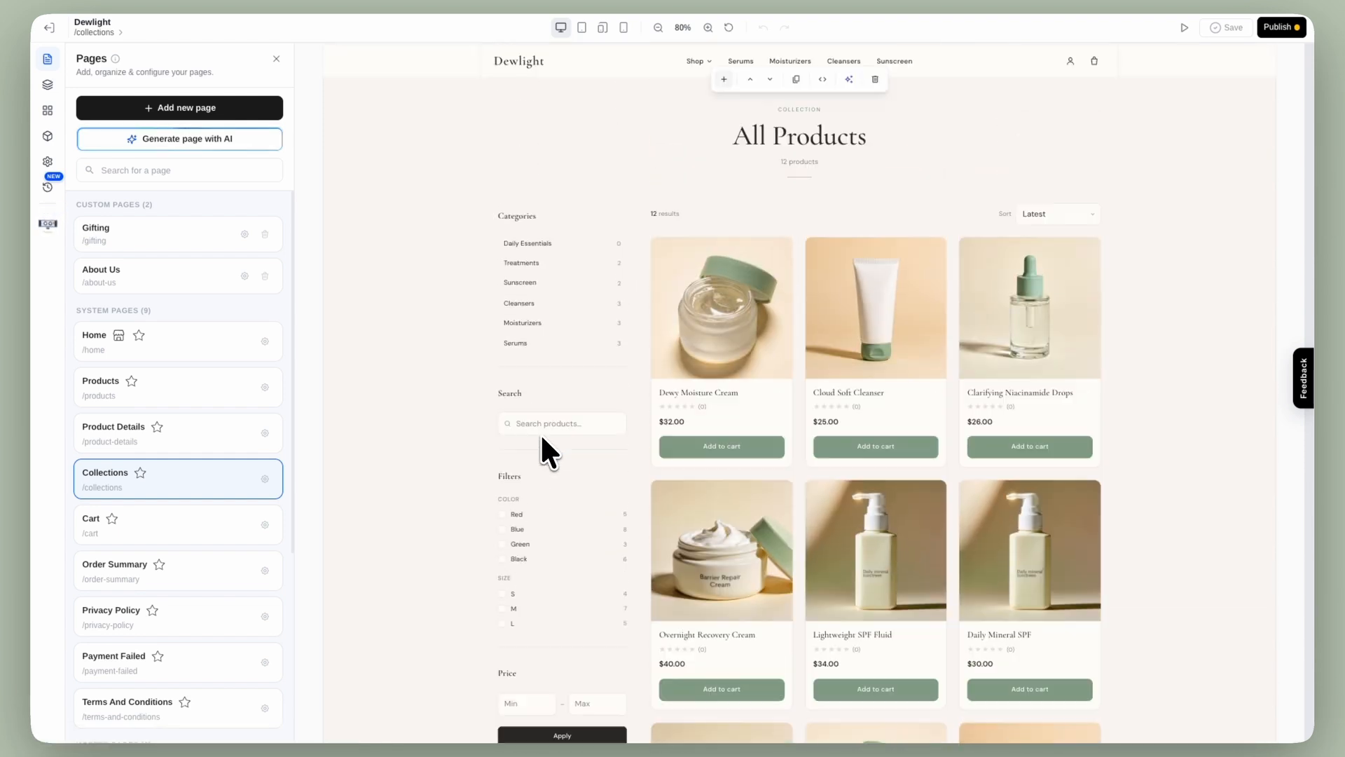
Step: View the Cart, Order Summary and Privacy Policy pages one after another, and look through the list of system and hosted pages
left_click(156, 528)
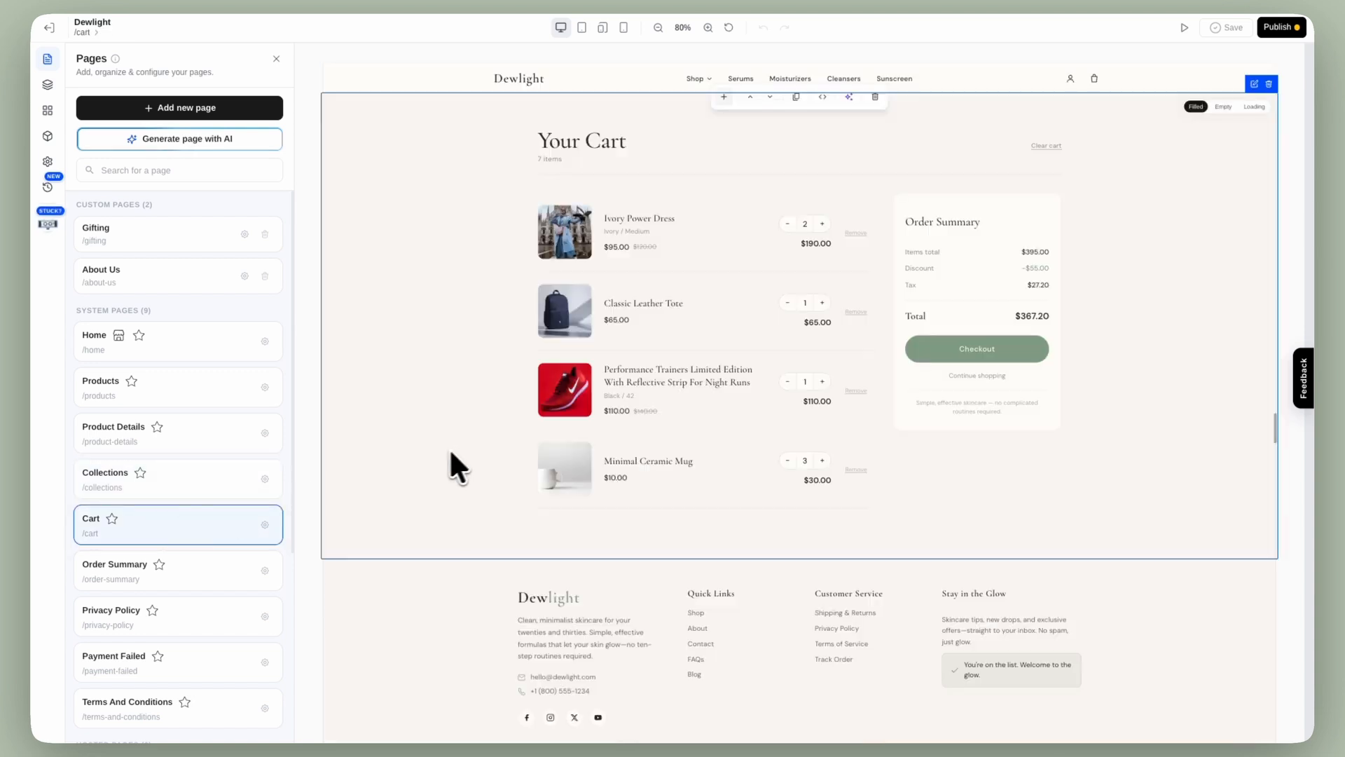
left_click(195, 571)
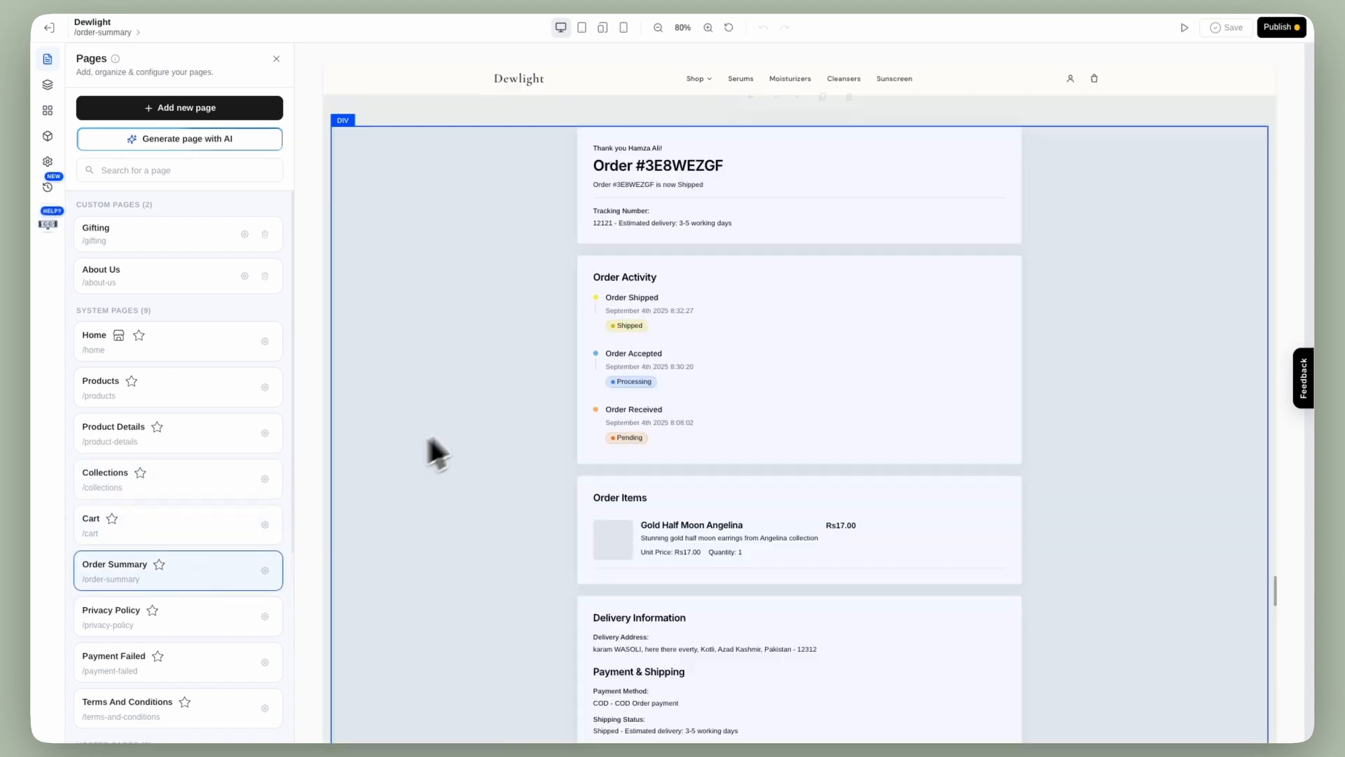
left_click(225, 619)
scroll(174, 619, "down", 4)
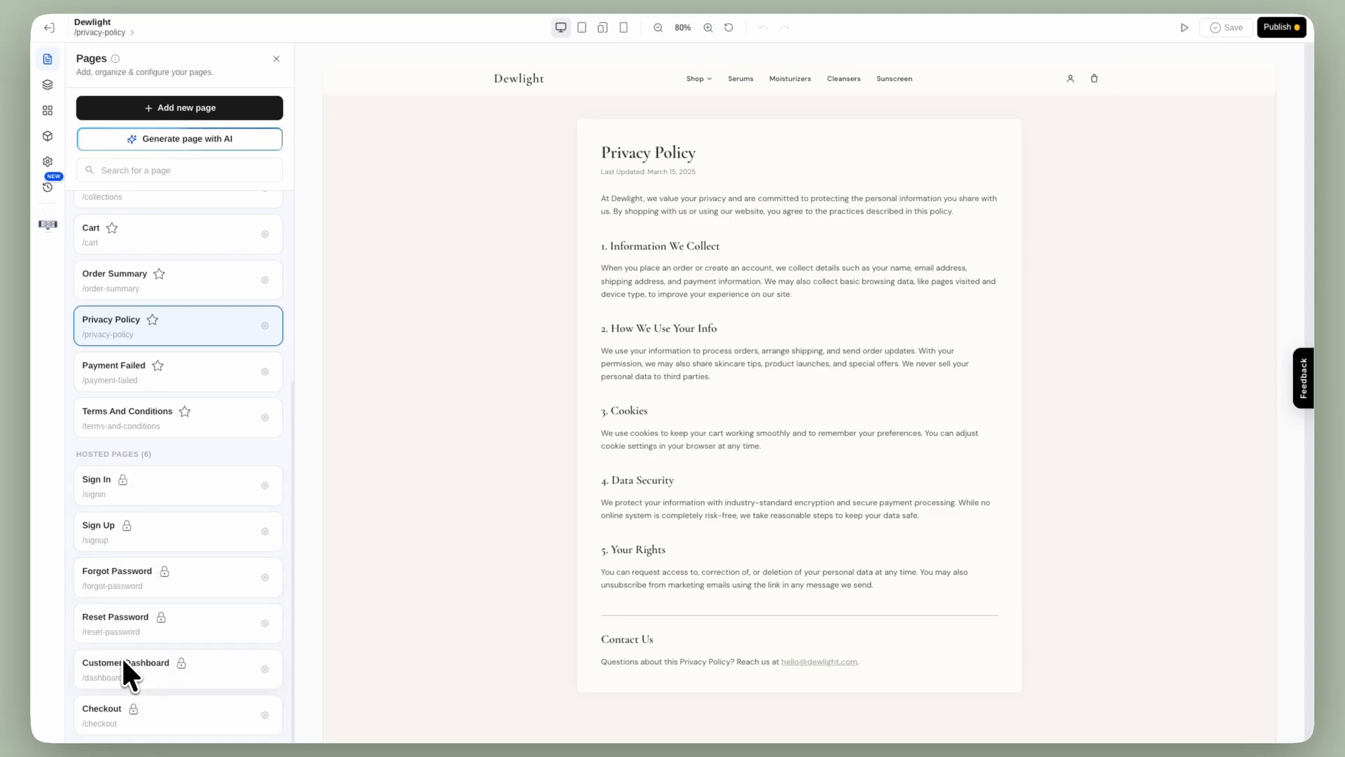
scroll(210, 526, "up", 4)
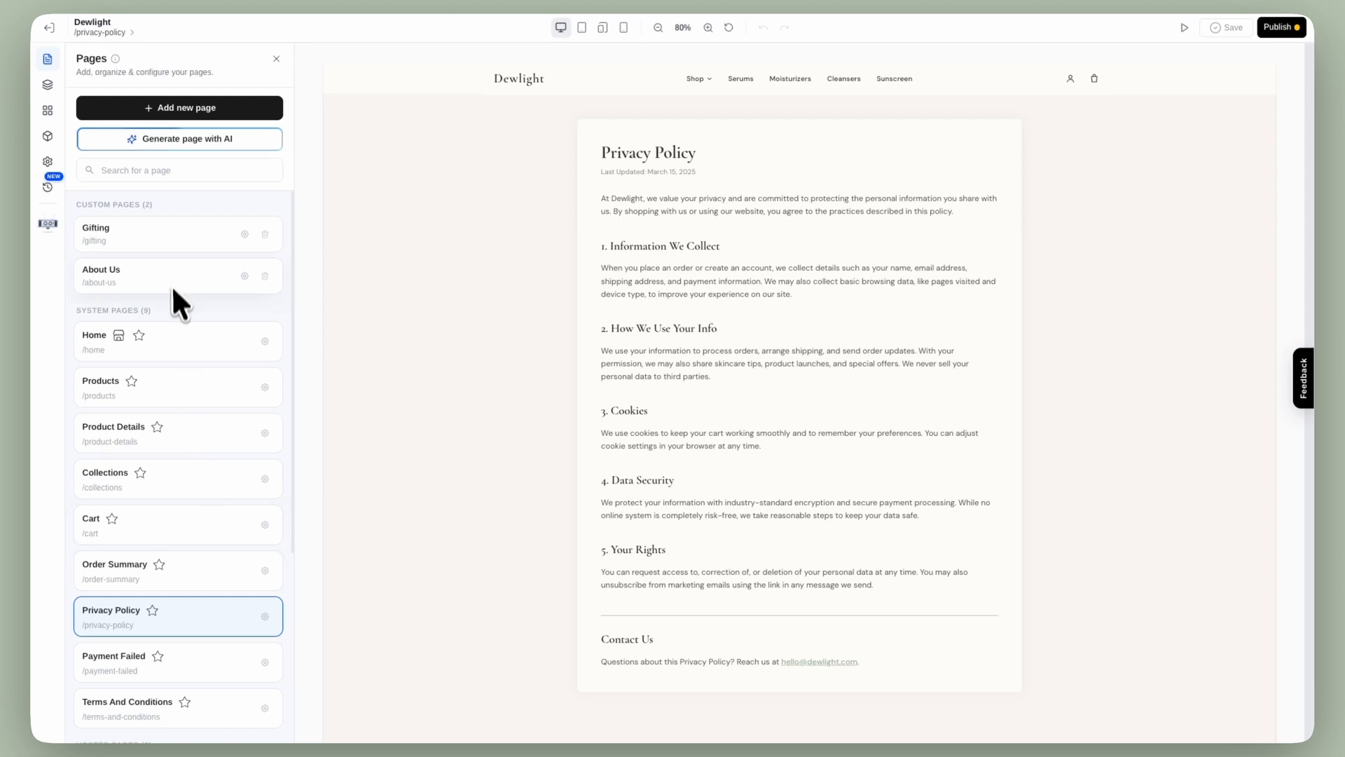